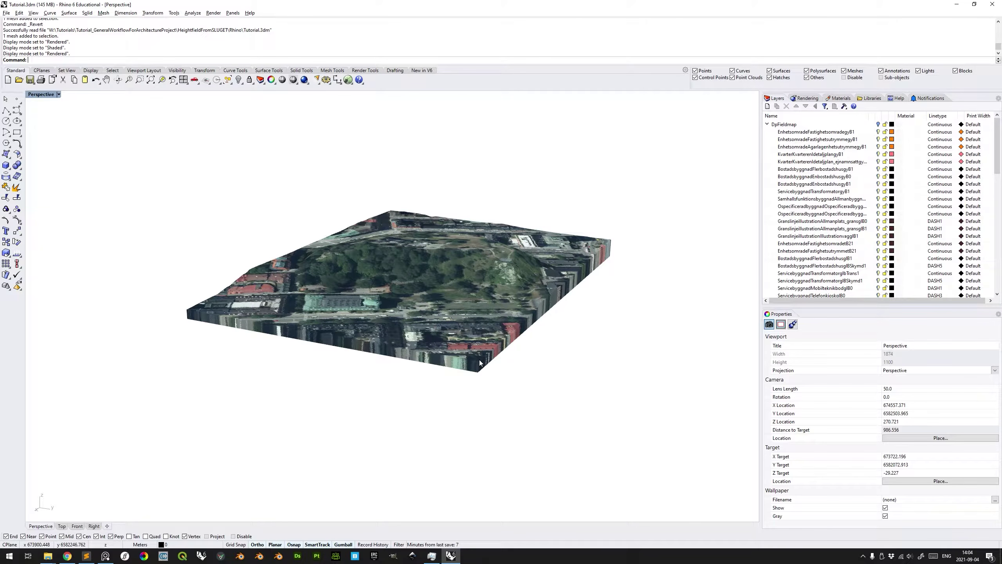
Explode the textured terrain mesh and keep everything except its top surface selected
click(503, 279)
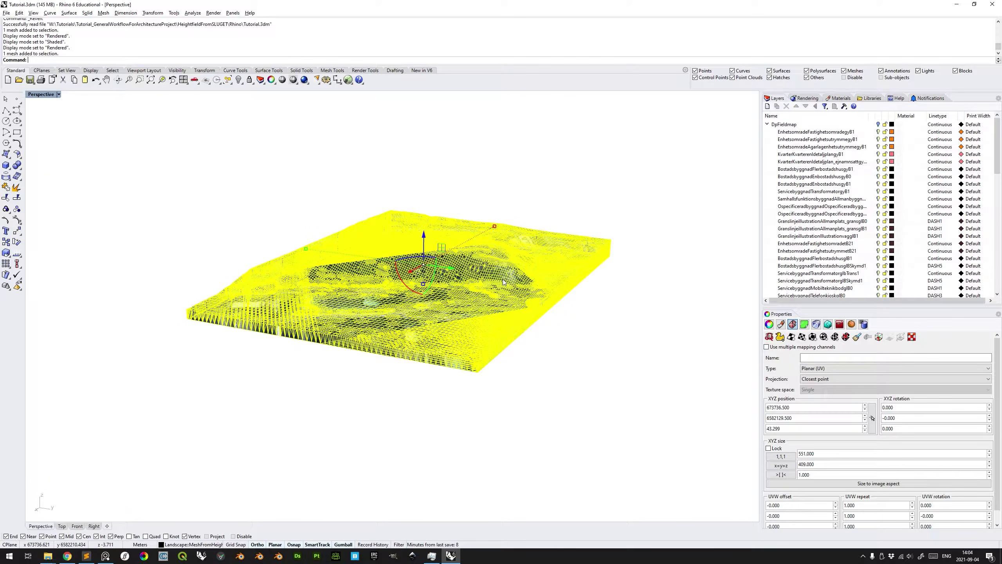
text(Explode)
key(Return)
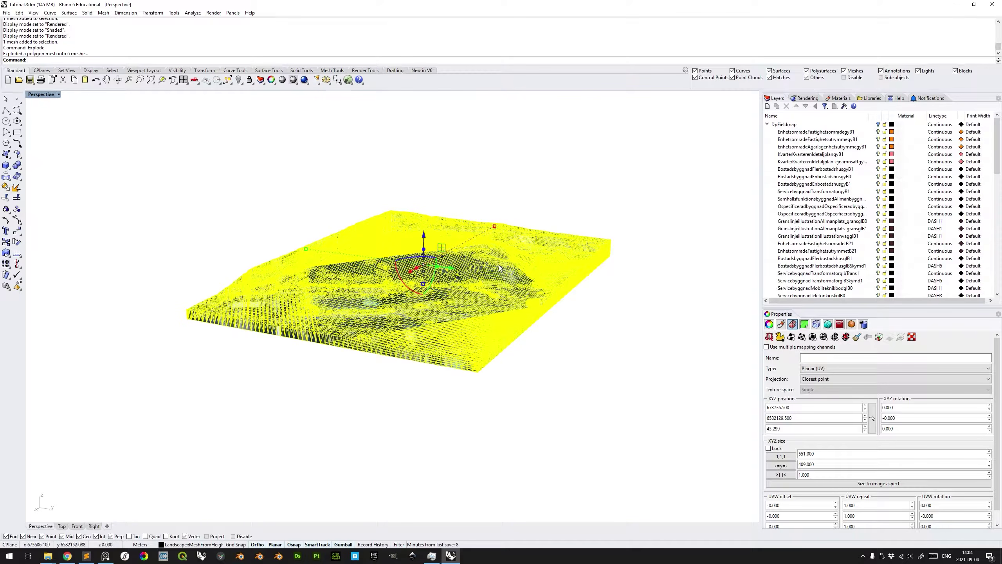
ctrl+click(499, 267)
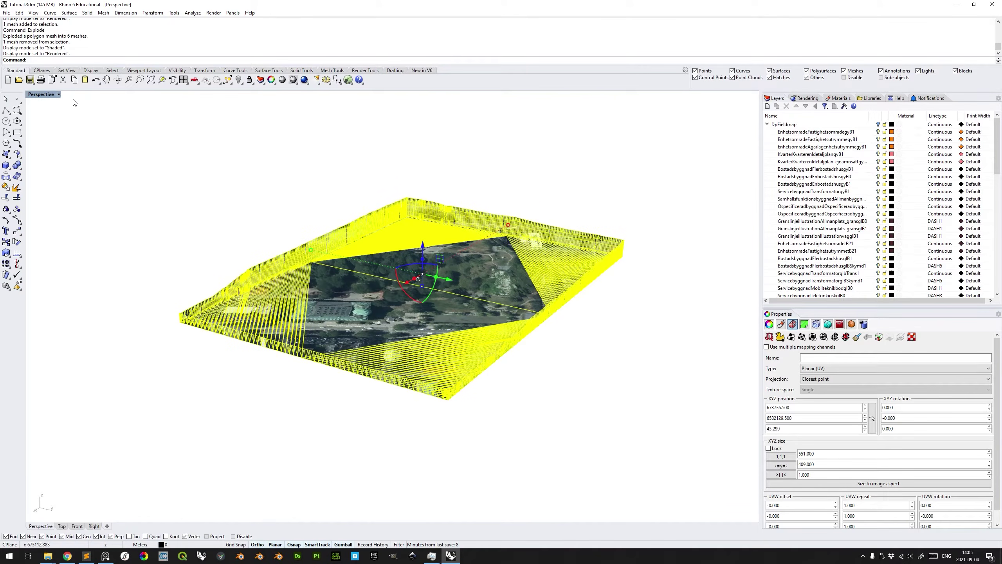
Switch the perspective viewport to Shaded display
click(59, 94)
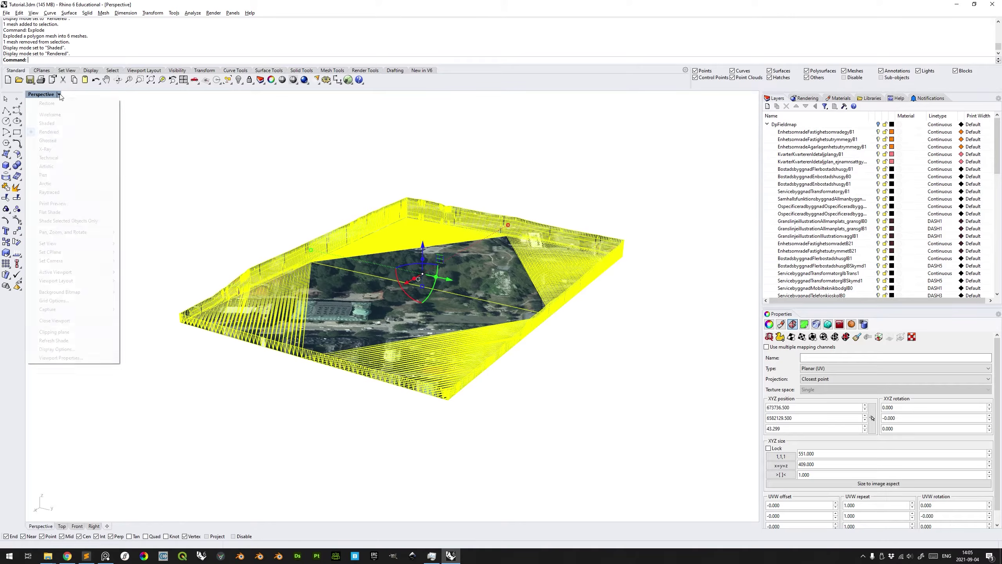
click(46, 124)
mouse_move(501, 298)
right_down()
mouse_move(515, 295)
mouse_move(482, 276)
mouse_move(496, 312)
right_up()
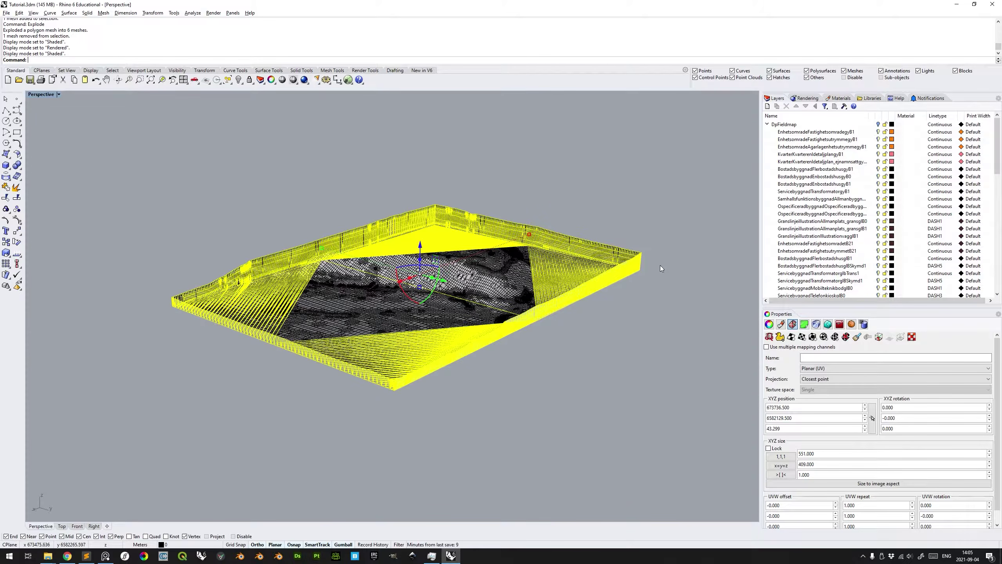
Assign a new Custom material to the selected side and base meshes of the terrain
click(781, 324)
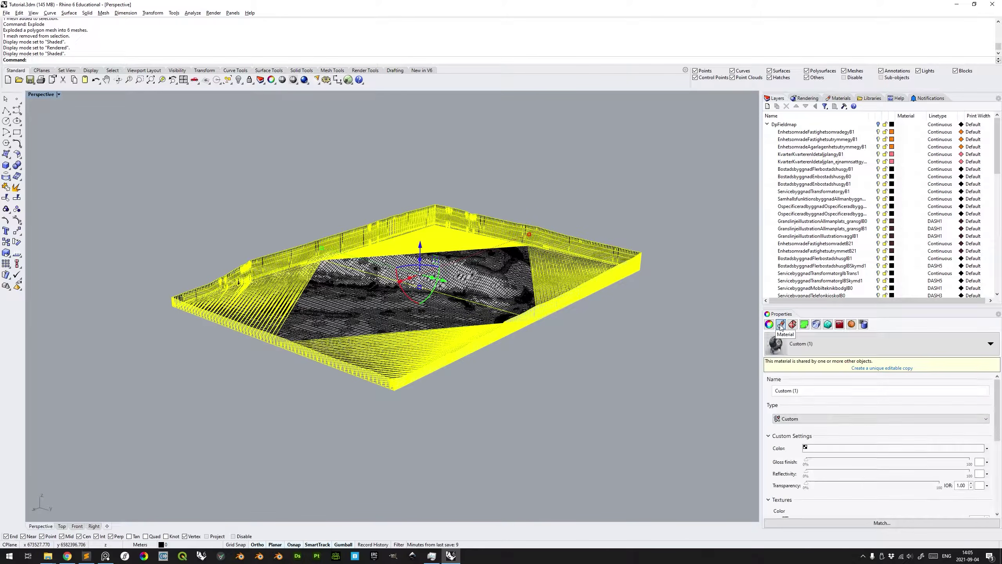
click(805, 342)
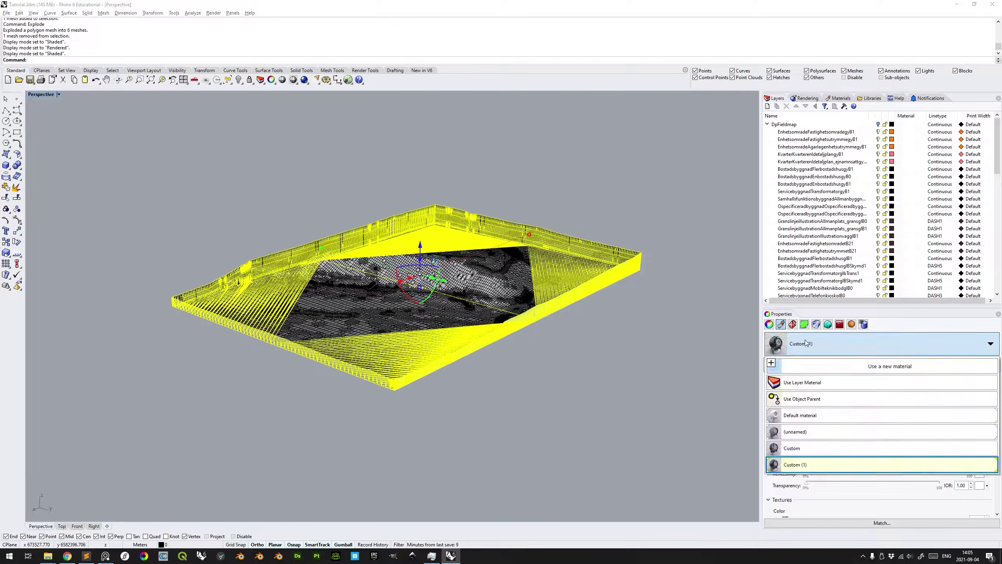
click(811, 366)
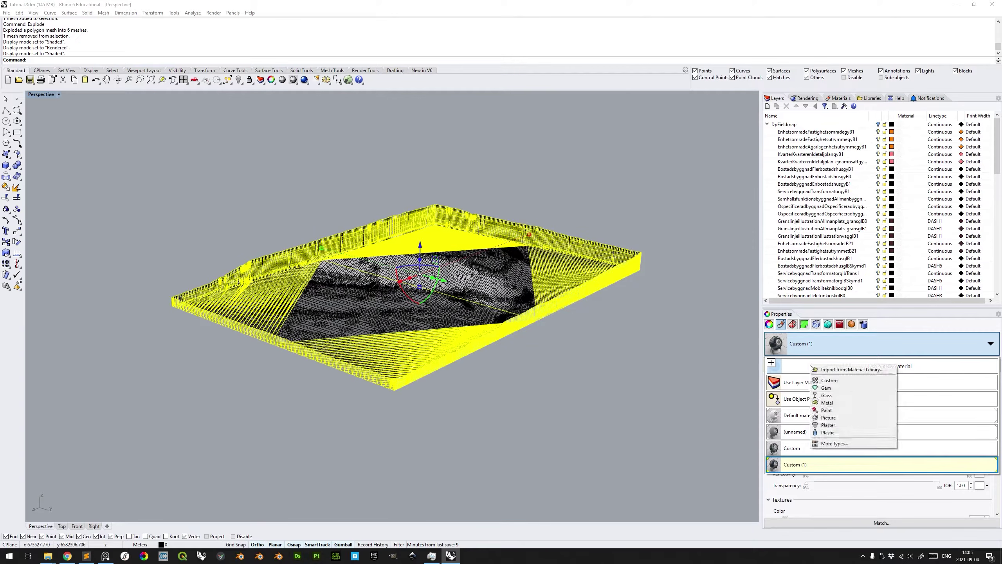
click(826, 380)
scroll(980, 440, down, 6)
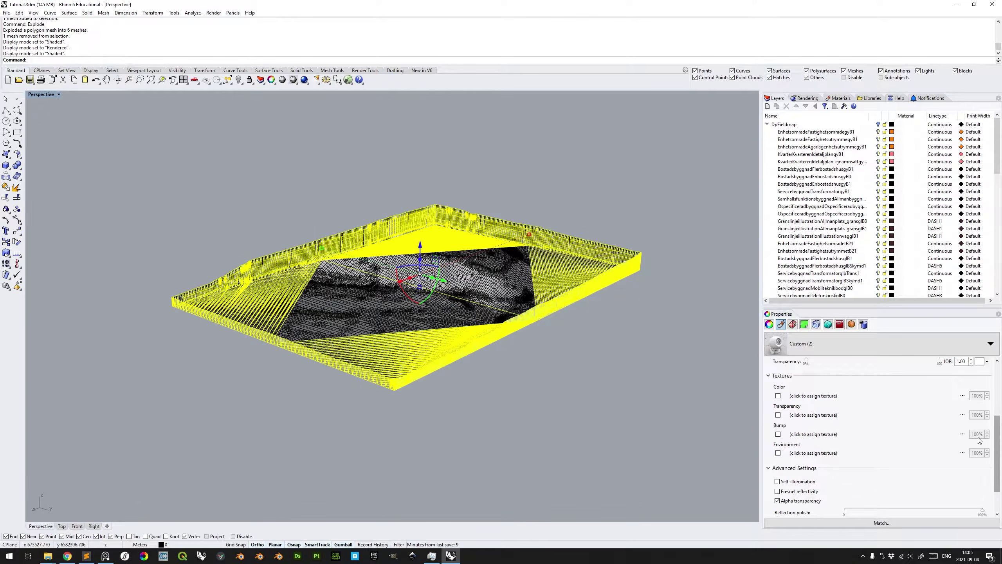
Assign a Gradient Texture with default linear settings to the new material's color channel
click(813, 396)
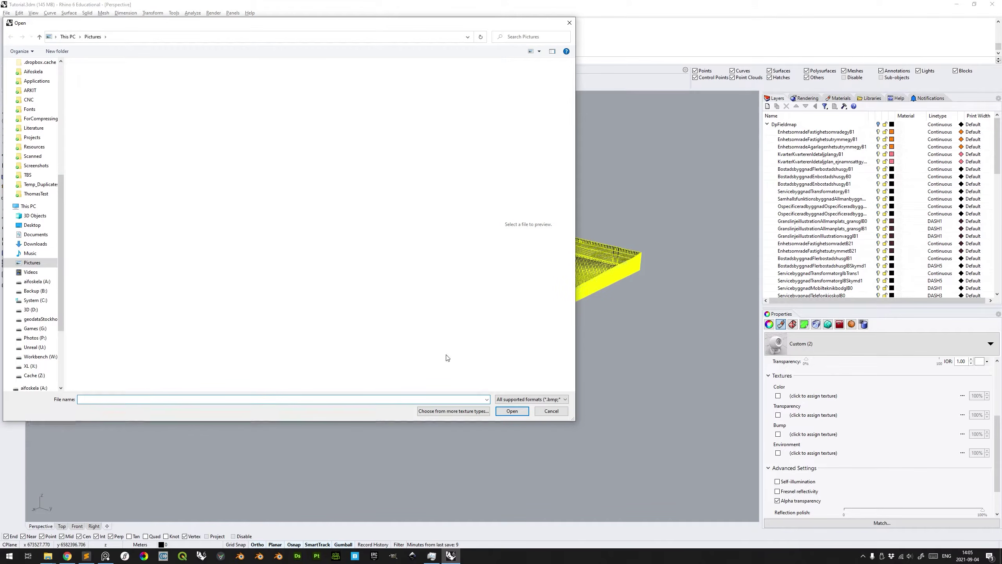
click(469, 413)
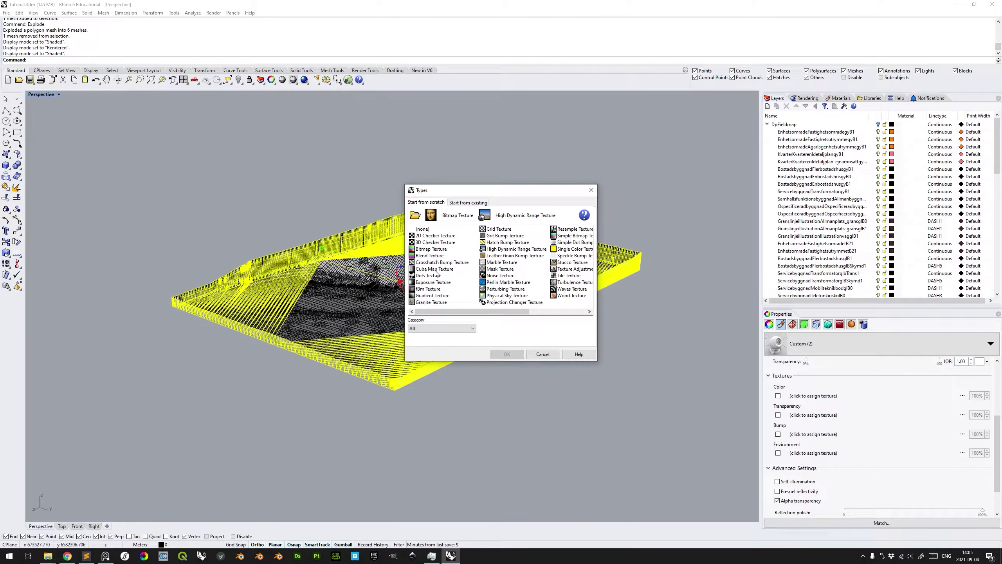
click(432, 295)
click(509, 354)
mouse_move(619, 189)
mouse_down()
mouse_move(617, 233)
mouse_move(625, 184)
mouse_up()
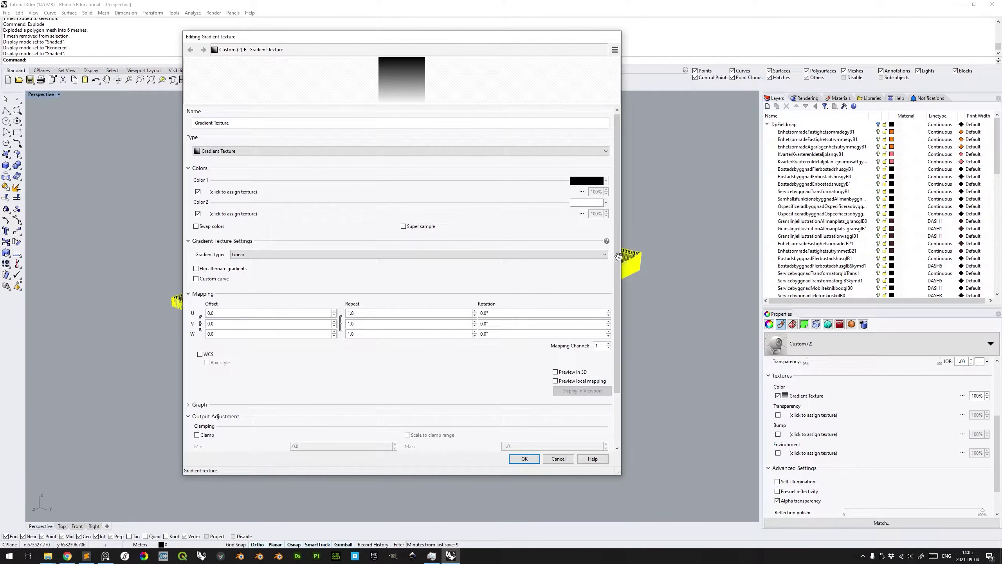
drag(617, 265, 619, 323)
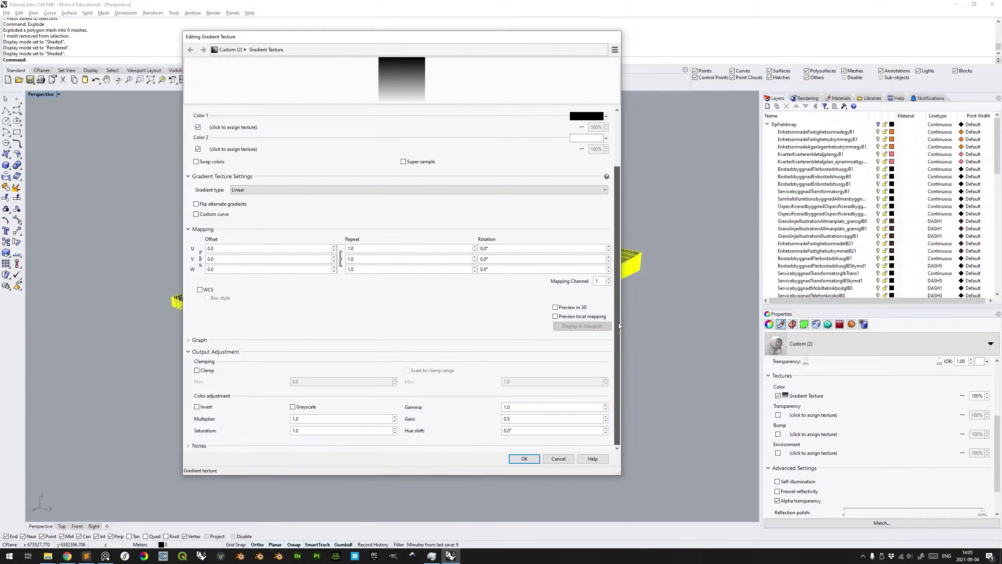
click(524, 459)
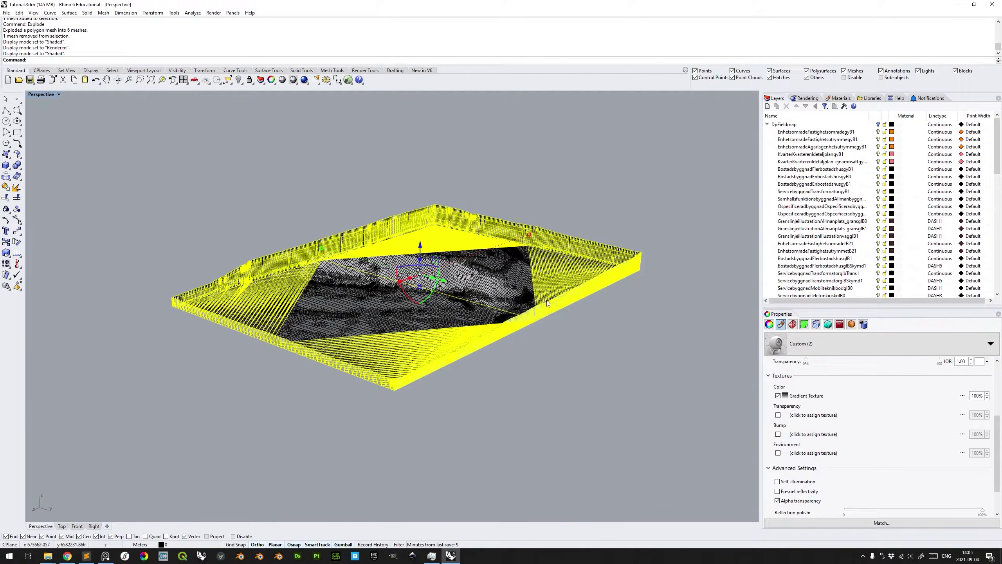
Switch the perspective viewport to Rendered display and group the selected side and base meshes
click(59, 95)
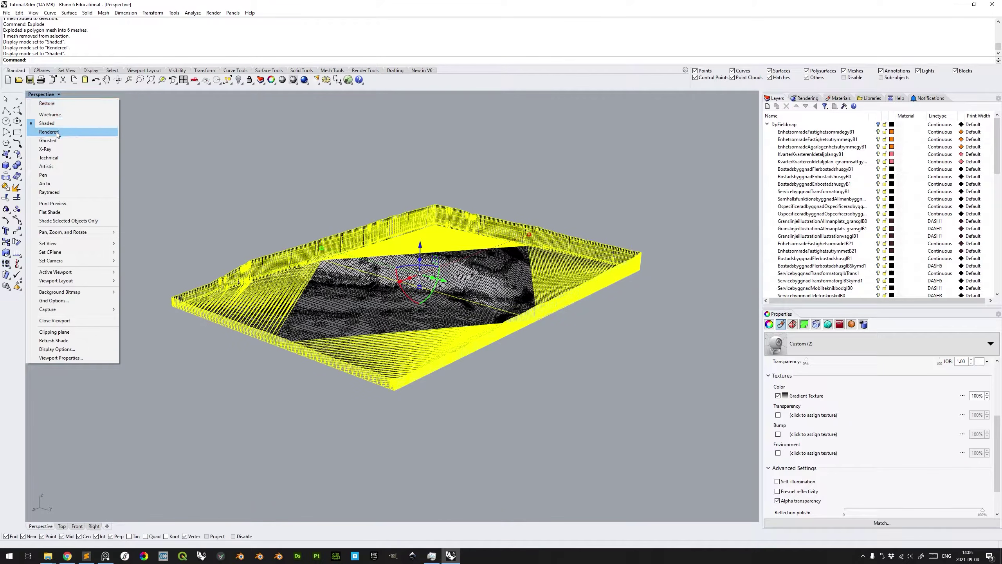
click(57, 133)
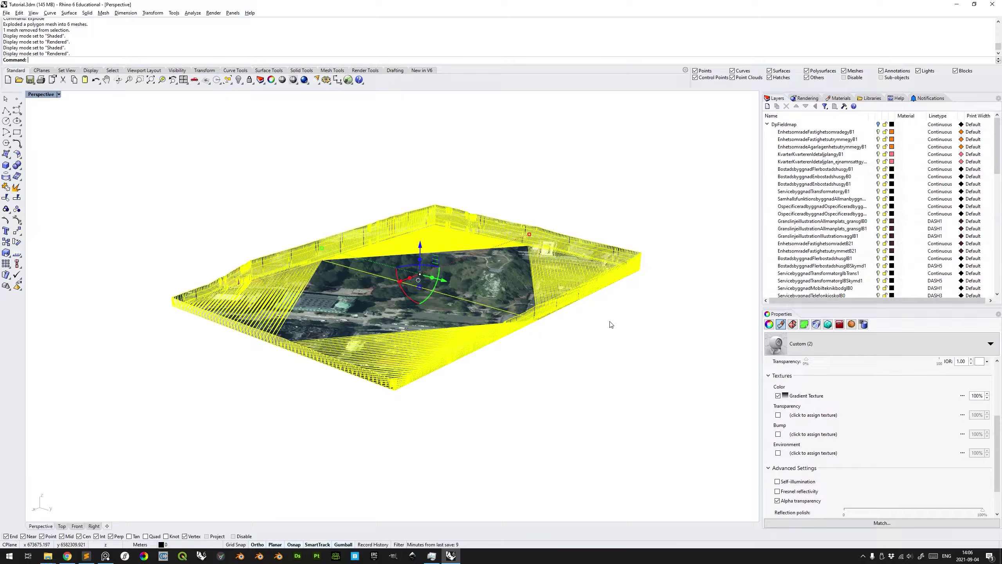
click(610, 324)
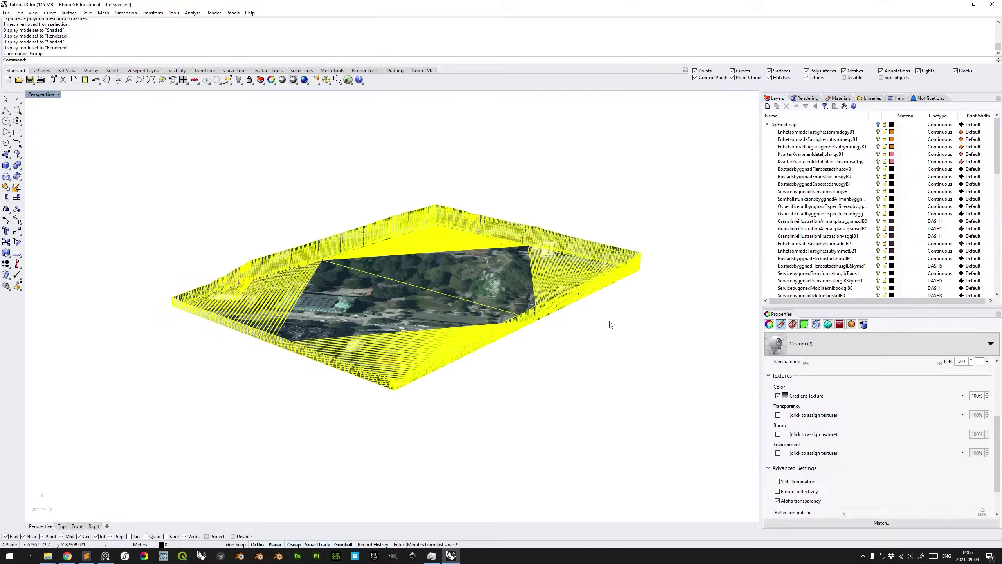
Apply surface texture mapping to the grouped side and base meshes of the terrain
ctrl+right_drag(566, 307, 566, 247)
right_drag(305, 313, 347, 324)
ctrl+right_drag(441, 327, 524, 365)
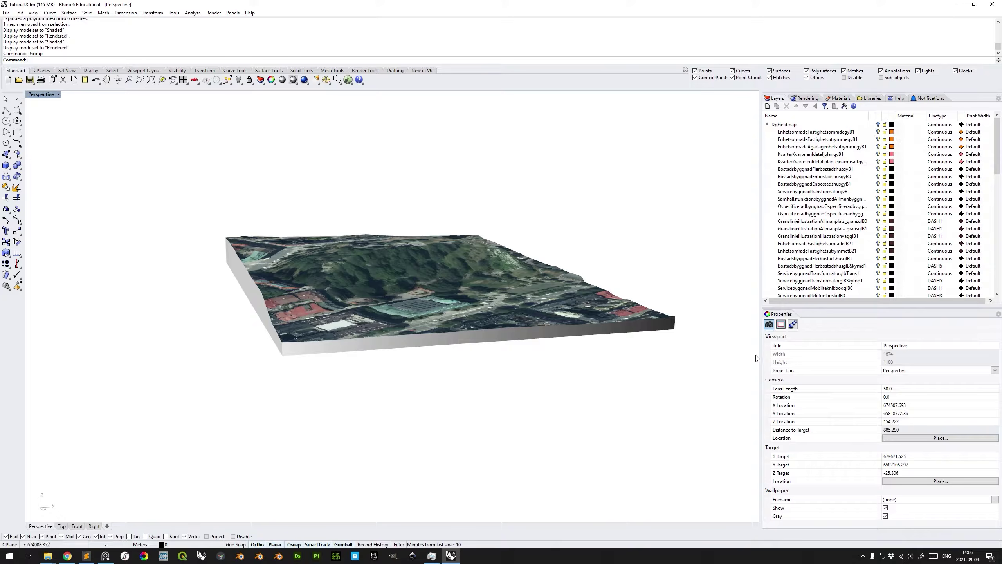
right_drag(444, 370, 498, 300)
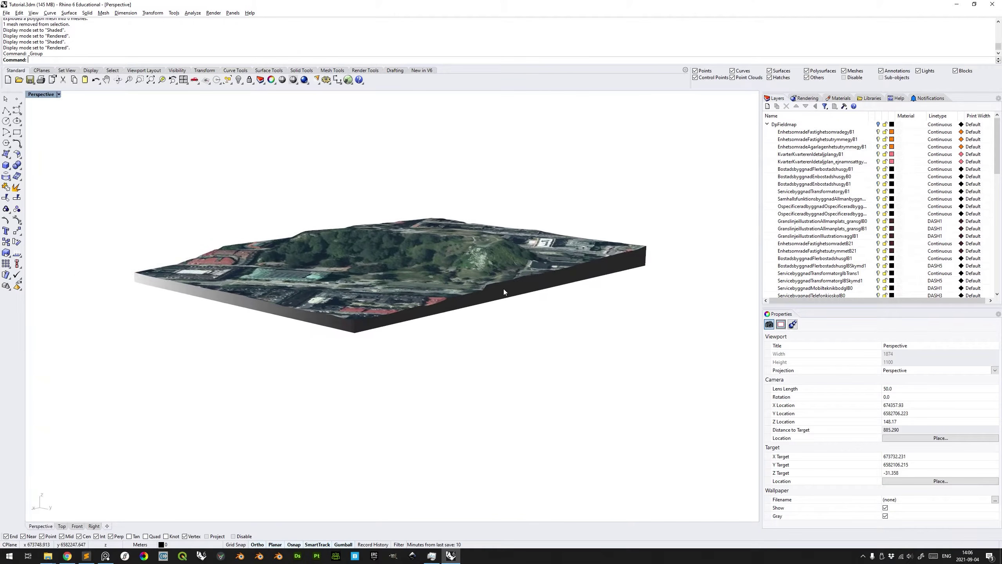
right_drag(474, 349, 524, 315)
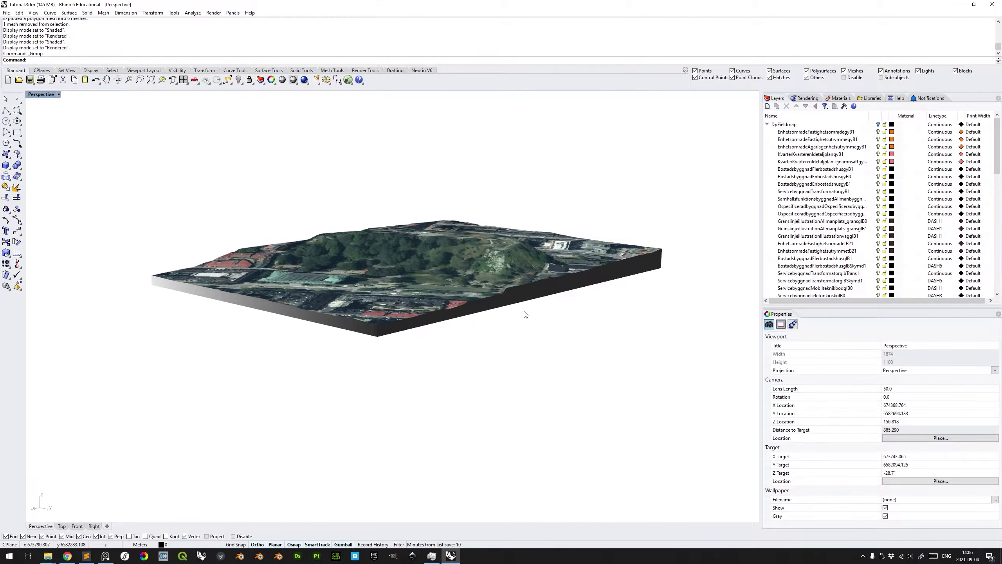
click(530, 298)
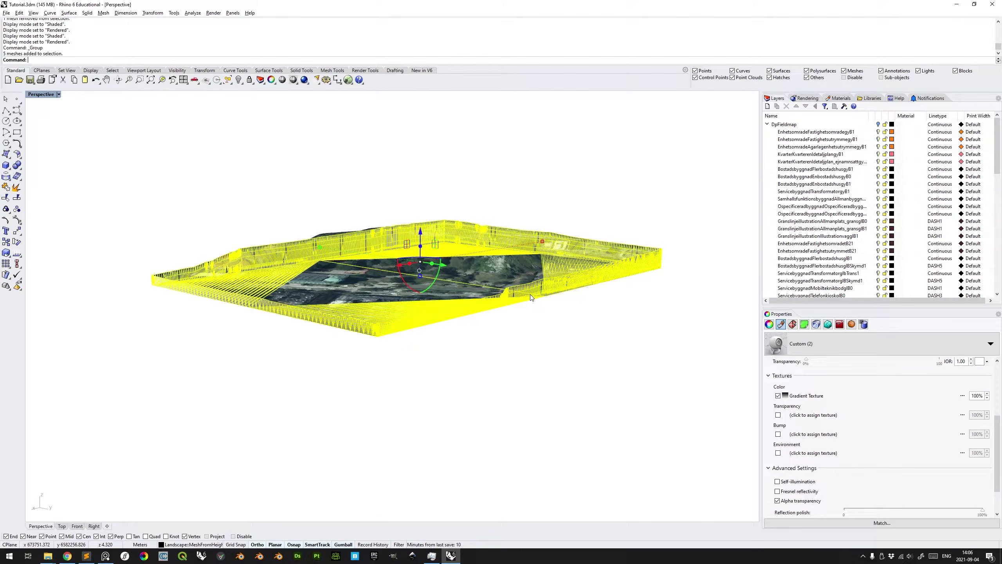
click(793, 324)
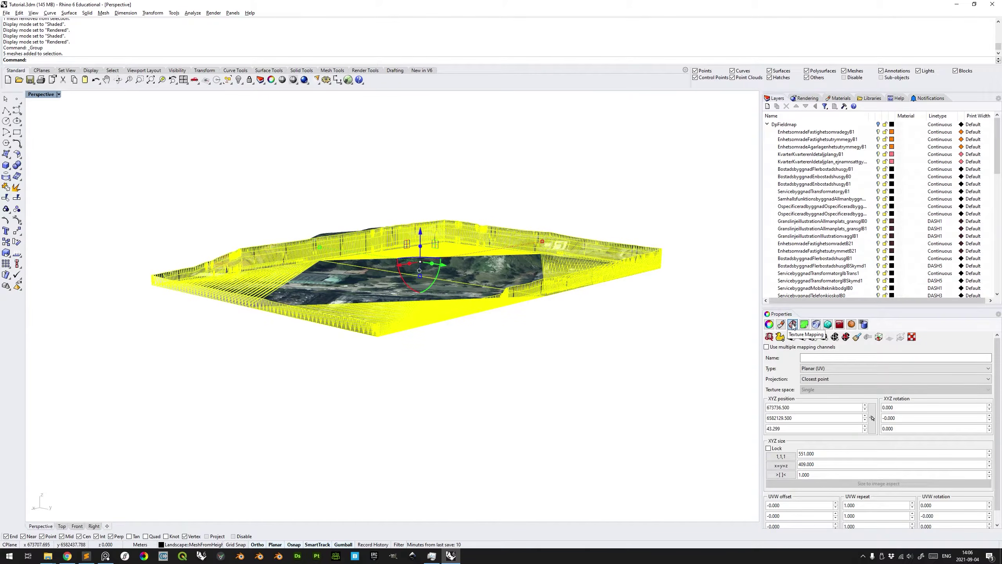
click(791, 336)
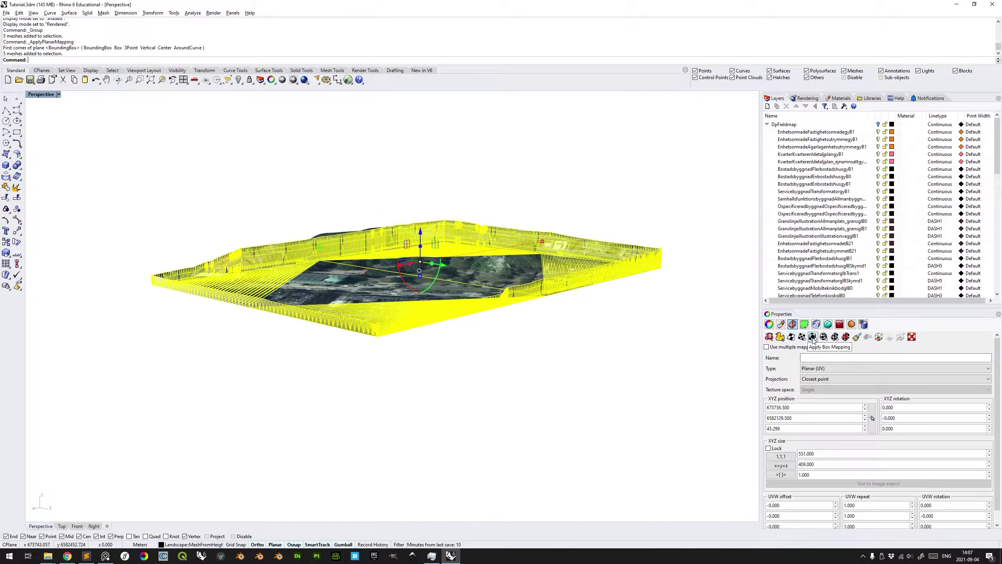
click(790, 337)
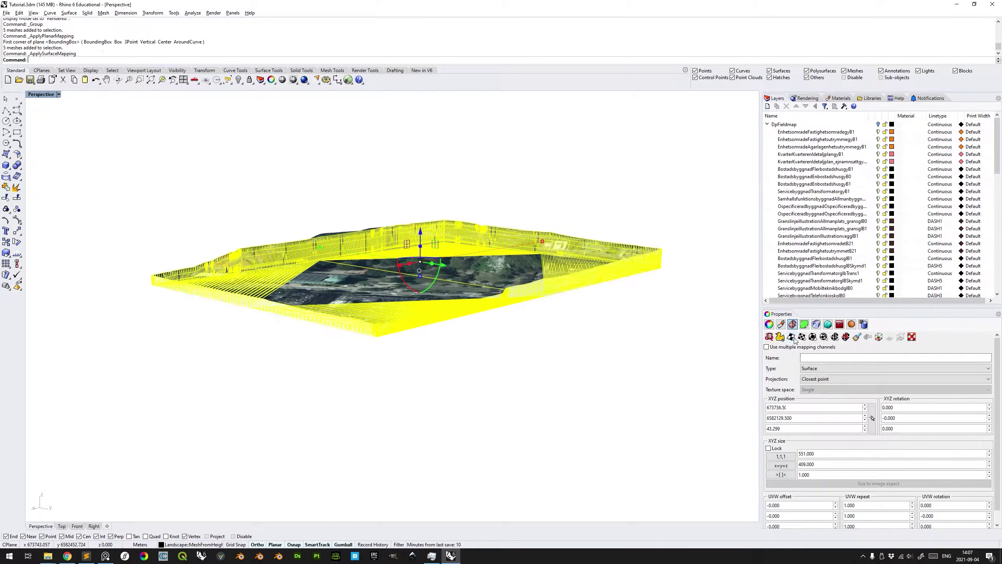
click(607, 310)
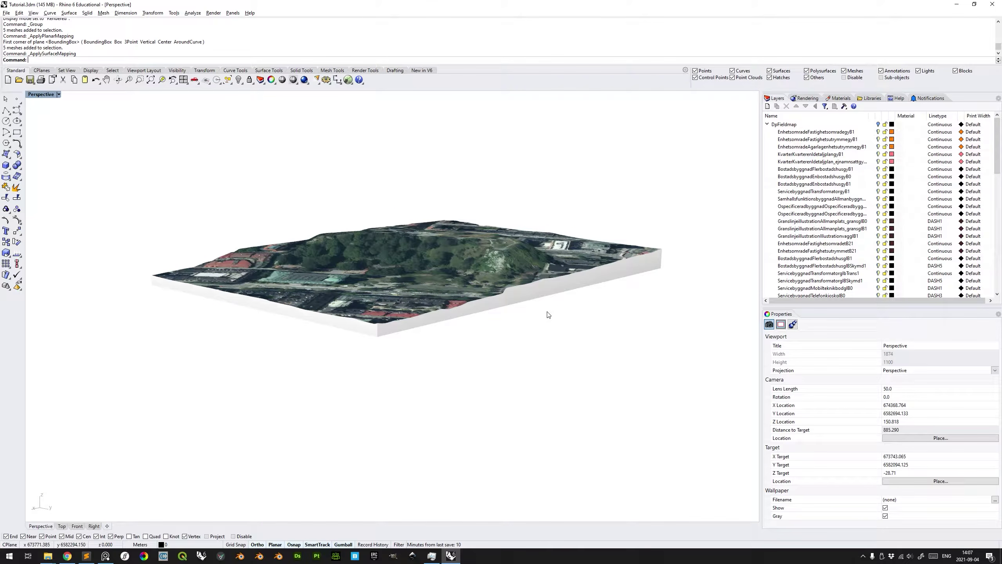
Set the V value of the UVW repeat to 9 for the grouped side and base meshes
right_drag(538, 312, 533, 338)
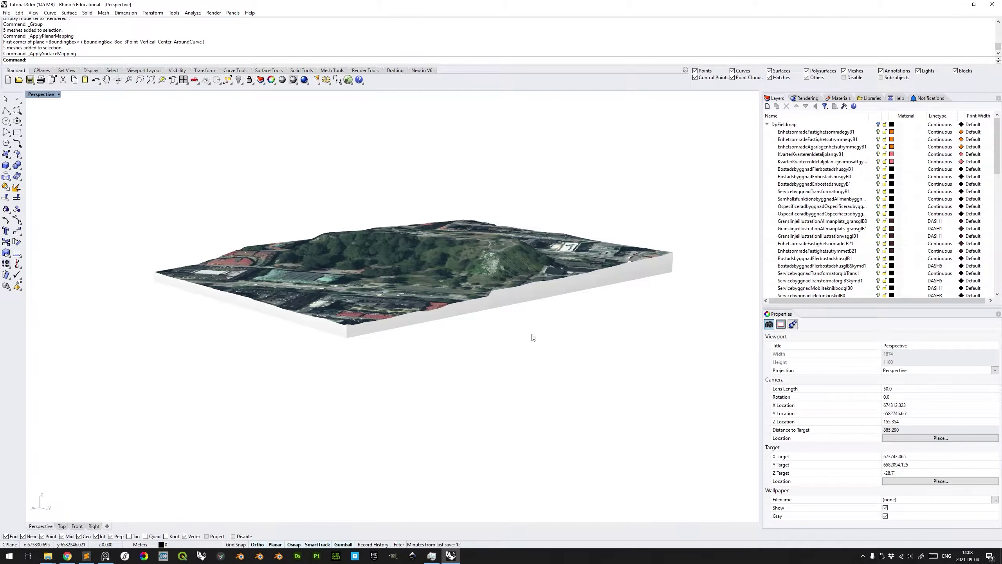
click(534, 299)
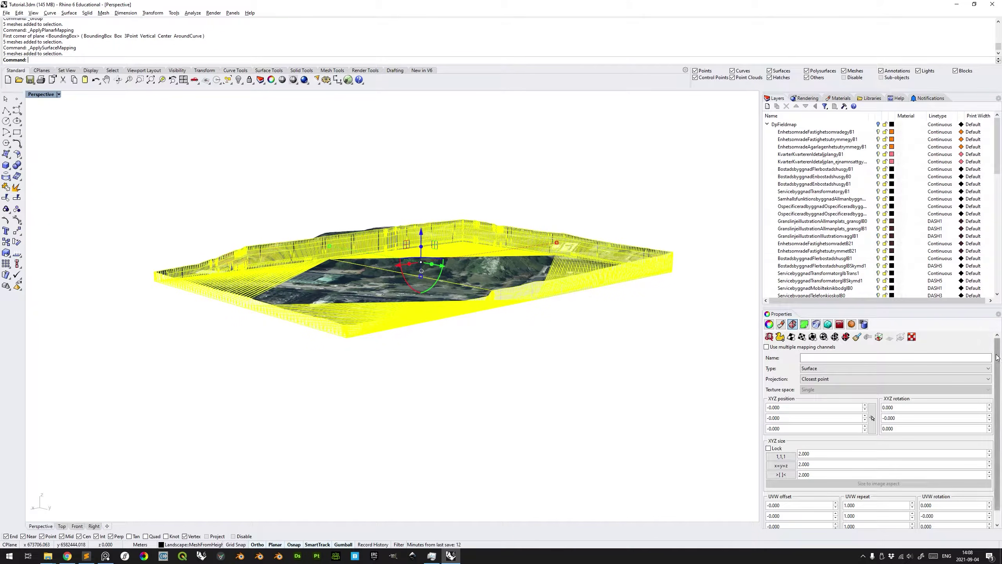
scroll(999, 416, down, 1)
scroll(999, 416, down, 1)
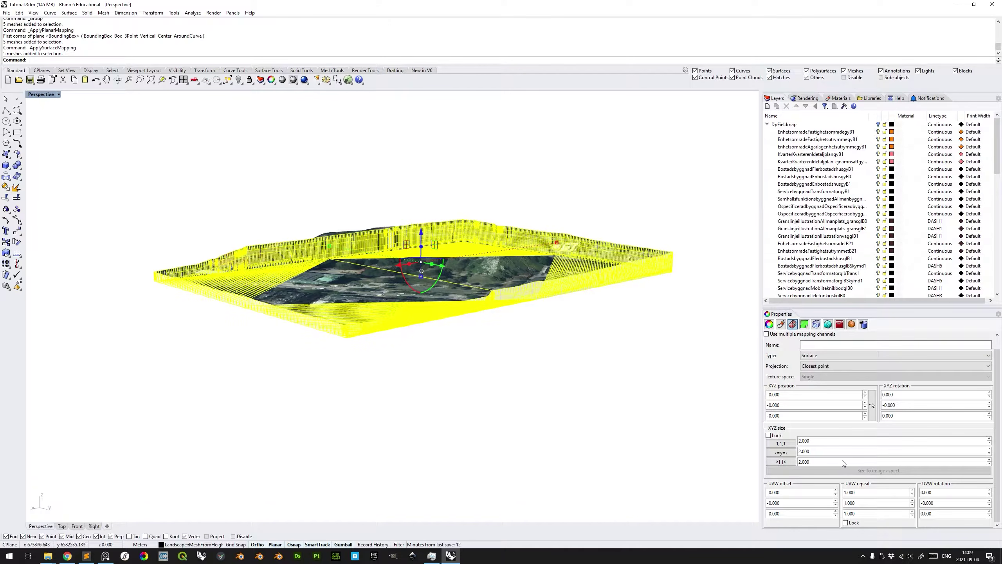
click(866, 507)
text(9)
key(Return)
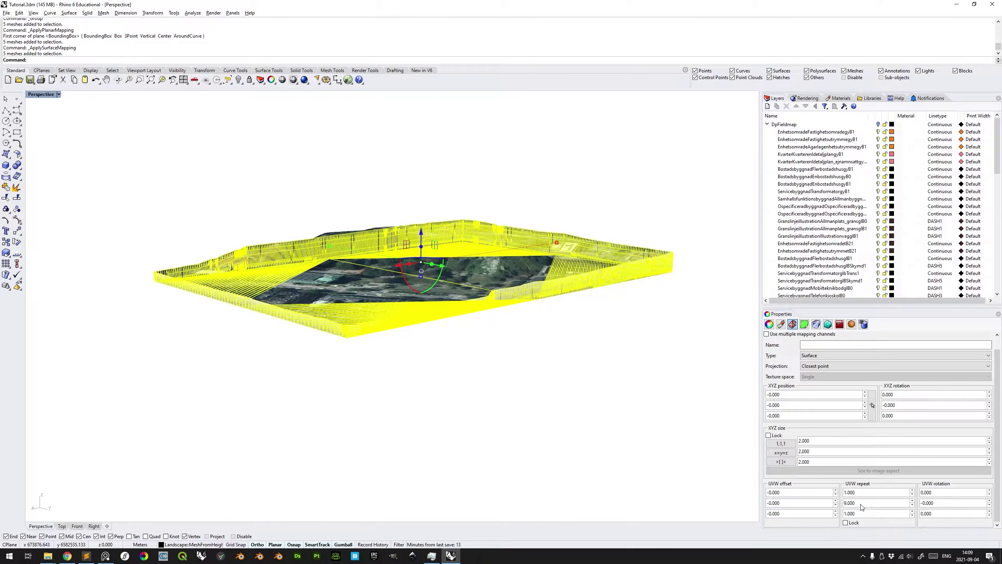
click(678, 338)
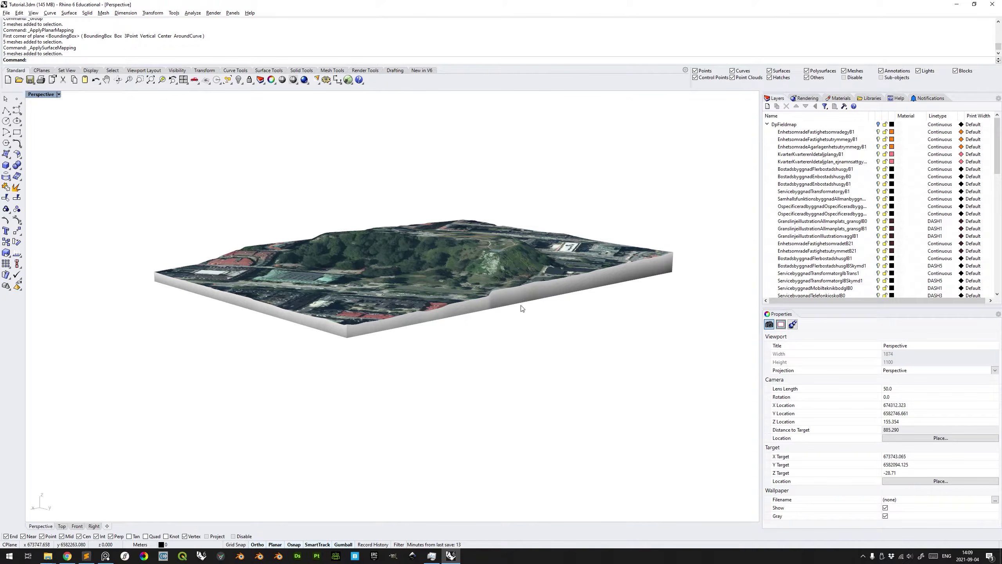
Try a V repeat of 12 for the gradient mapping on the grouped terrain sides
scroll(522, 306, up, 2)
scroll(524, 294, up, 2)
scroll(610, 295, up, 4)
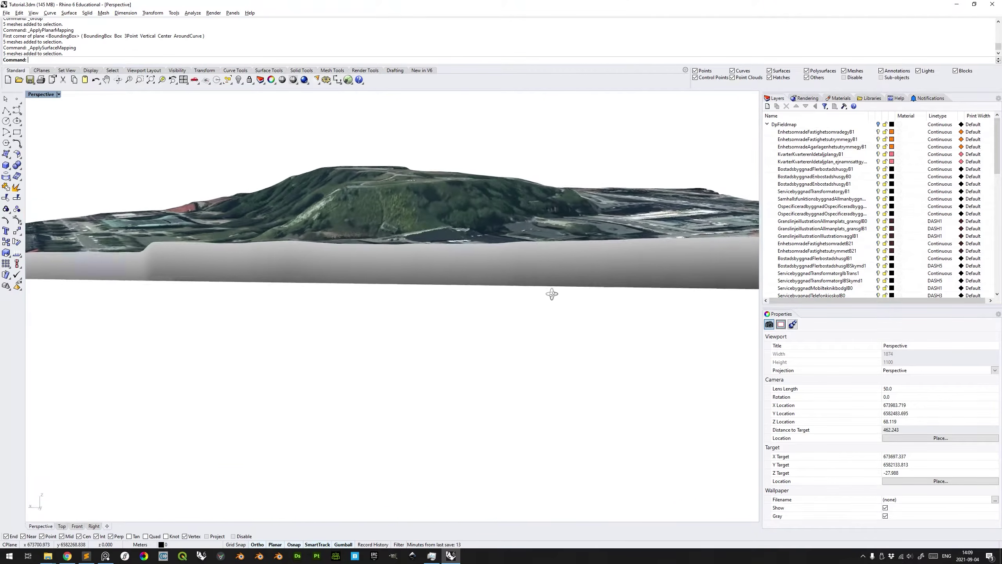
right_drag(515, 295, 174, 280)
click(174, 280)
click(867, 517)
key(Return)
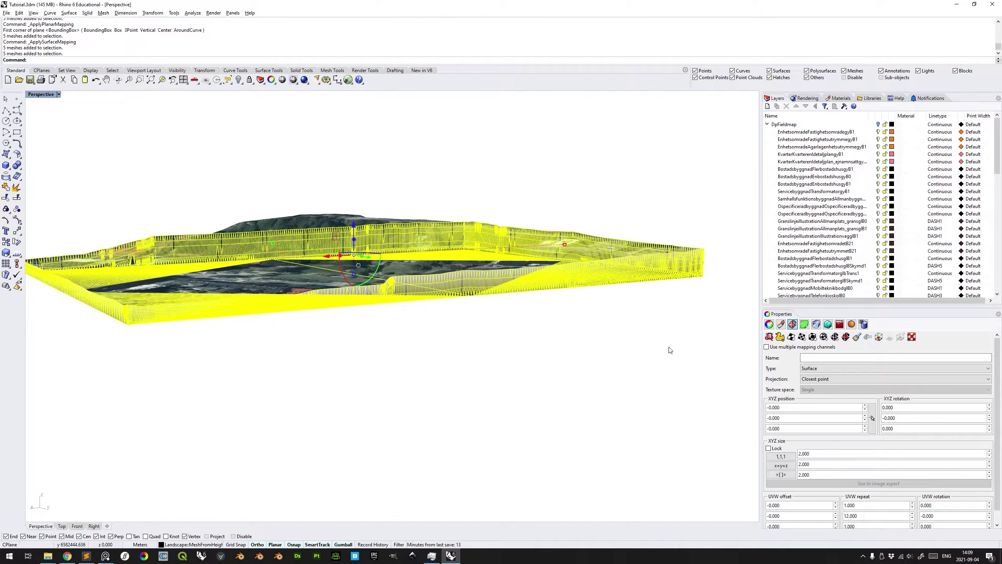
click(661, 332)
Return the V repeat of the terrain sides' texture mapping to 9
right_drag(400, 340, 349, 293)
scroll(296, 335, up, 2)
scroll(402, 355, down, 3)
click(416, 331)
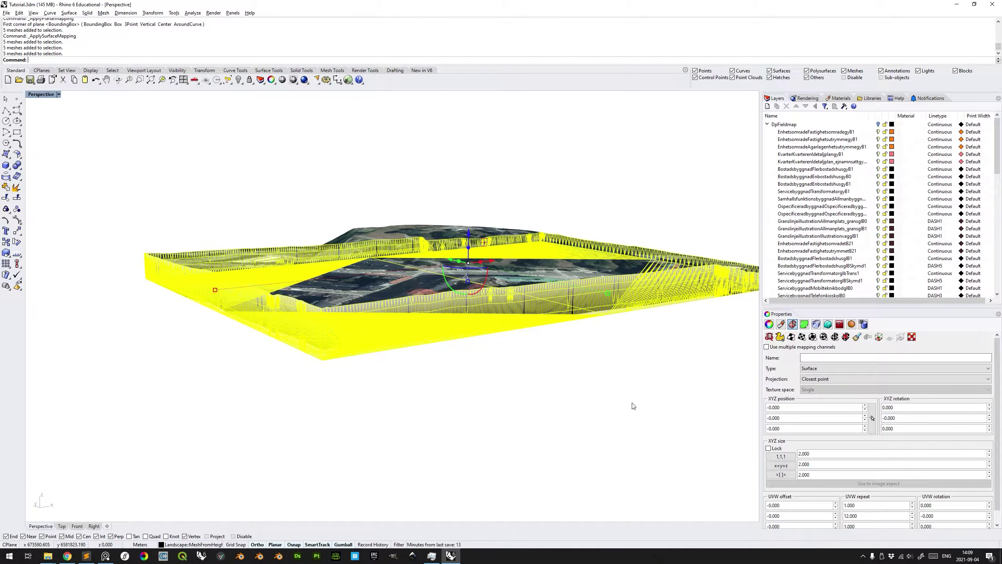
double_click(864, 516)
text(9)
key(Return)
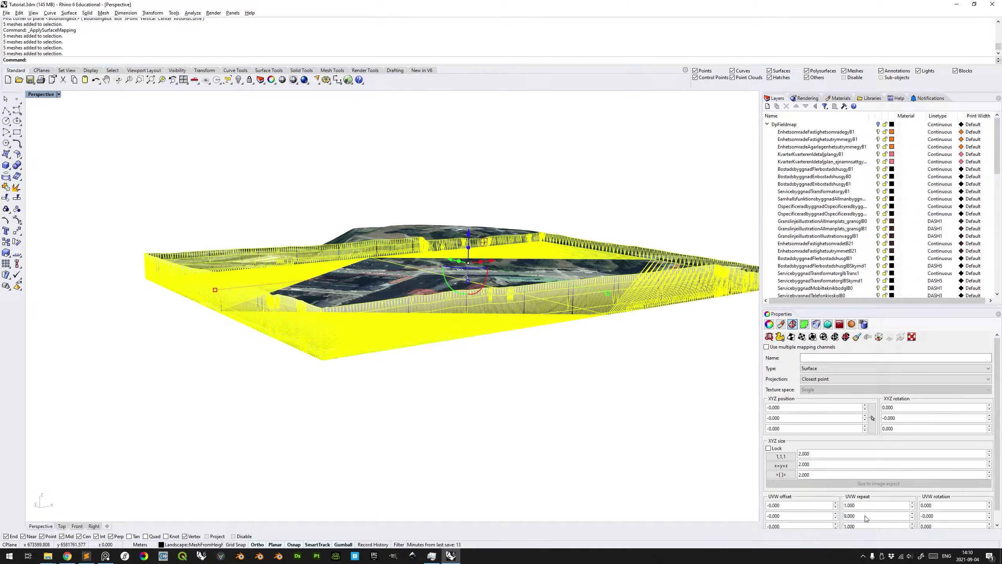
click(509, 423)
right_drag(611, 376, 409, 371)
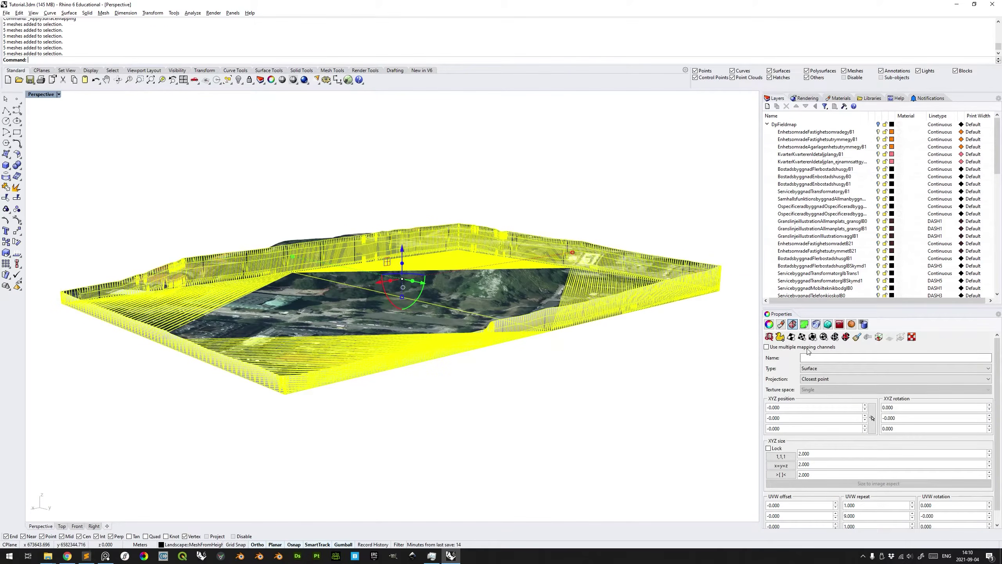
click(649, 311)
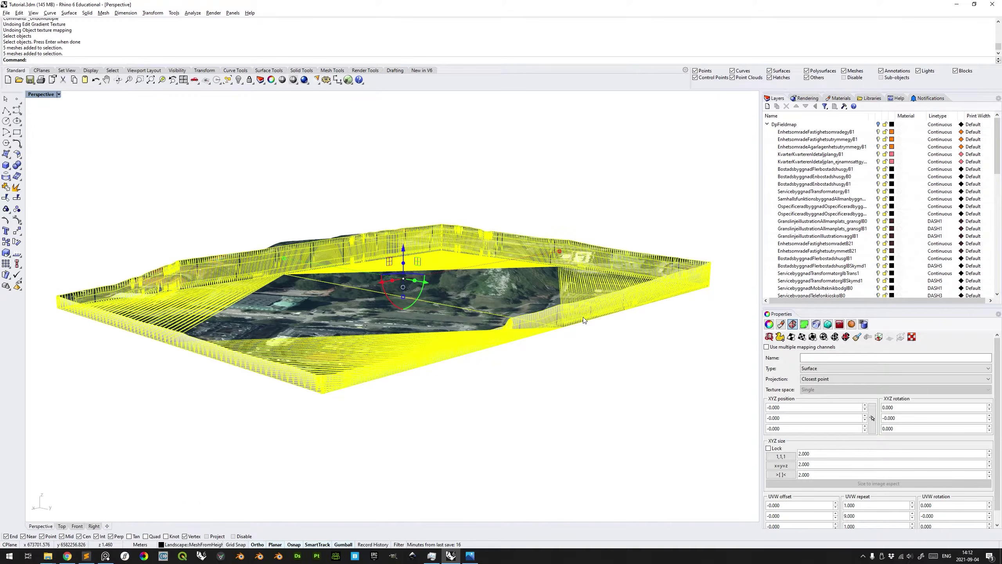
click(781, 324)
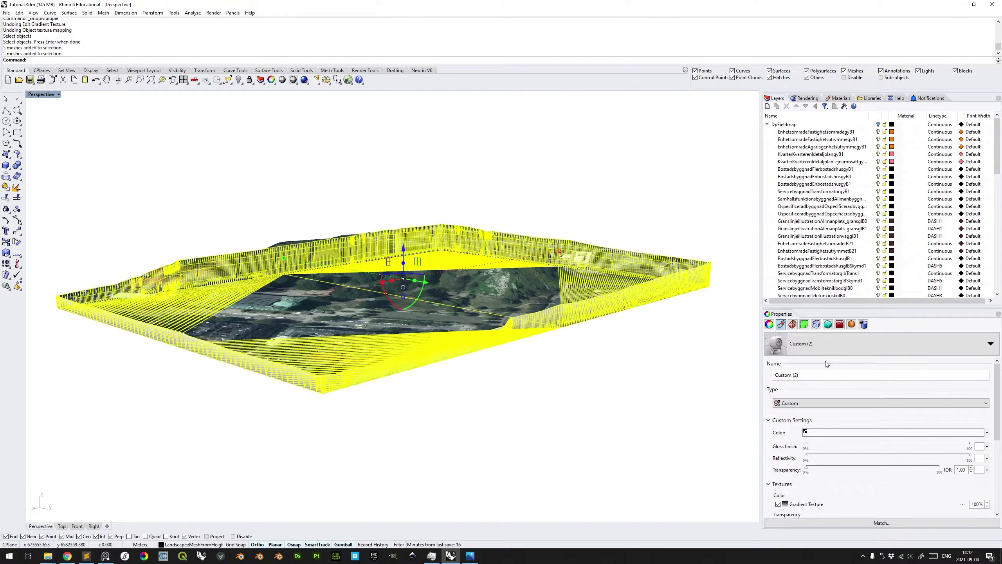
double_click(807, 505)
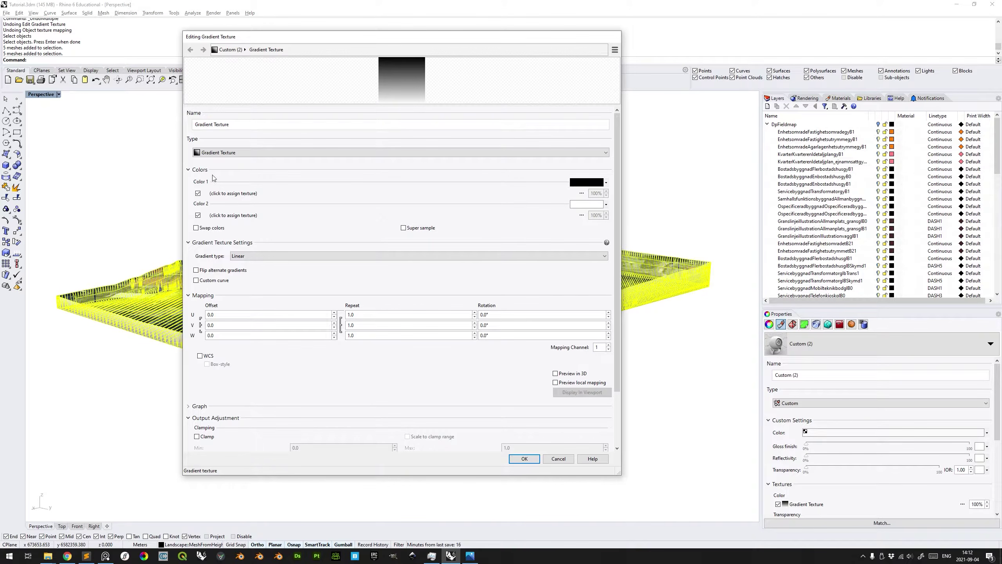
click(563, 460)
click(637, 307)
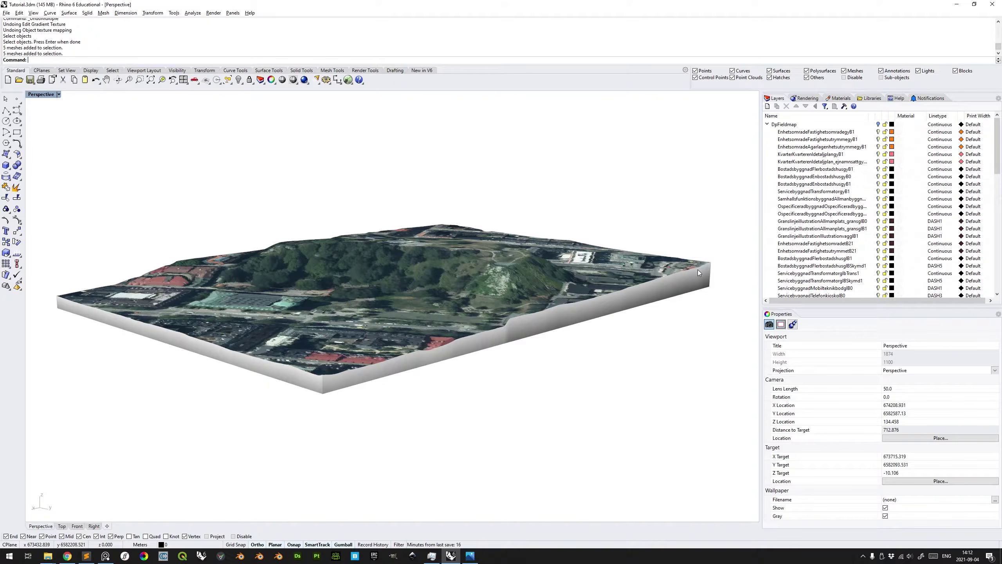
Change the terrain sides' gradient texture to white for Color 1 and light gray for Color 2
click(675, 275)
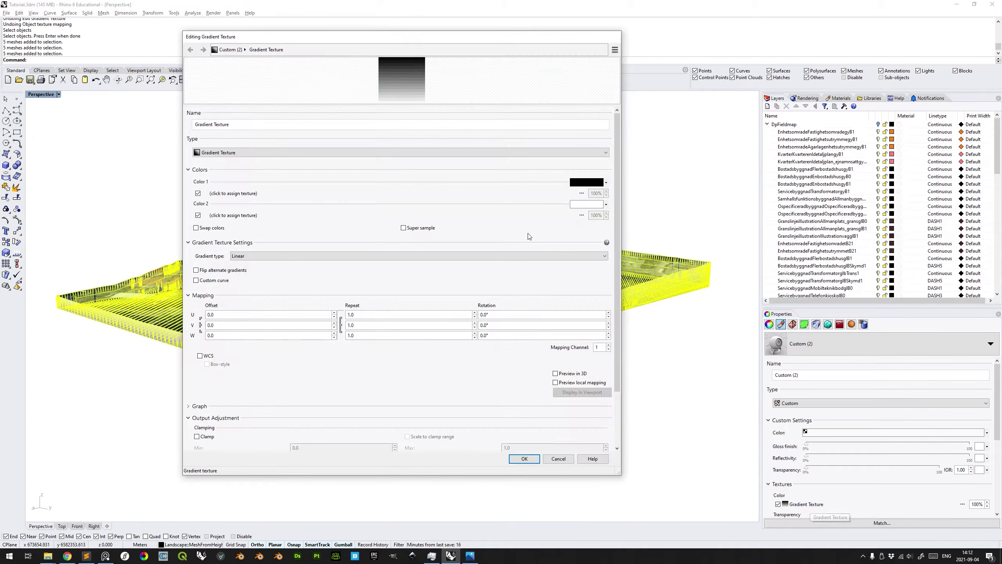
click(587, 204)
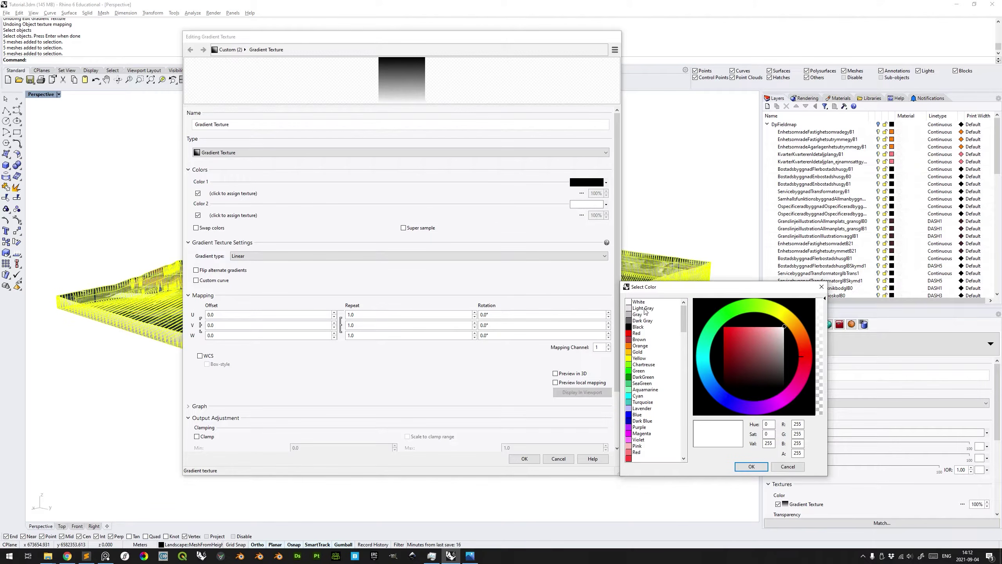
click(644, 309)
click(751, 466)
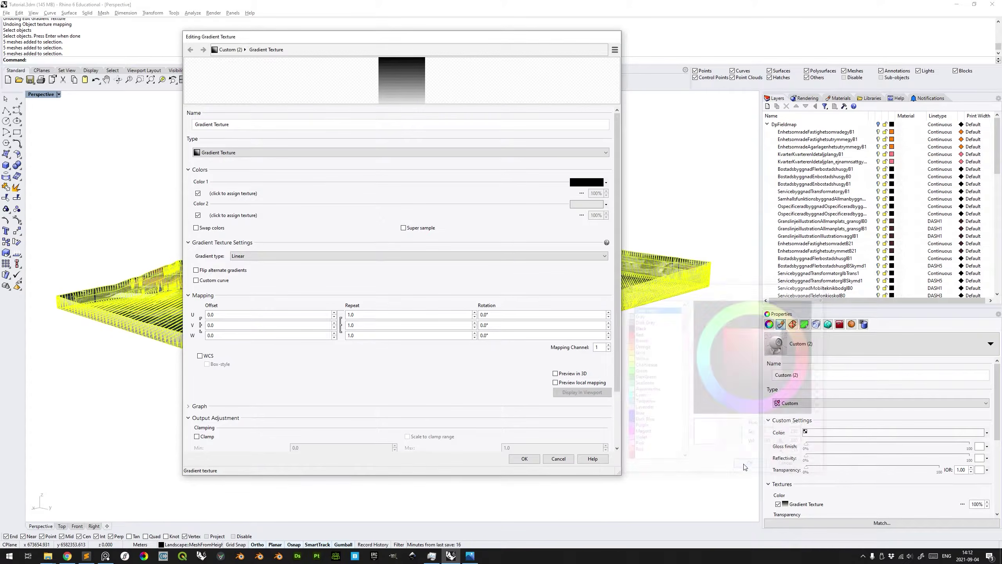
click(587, 181)
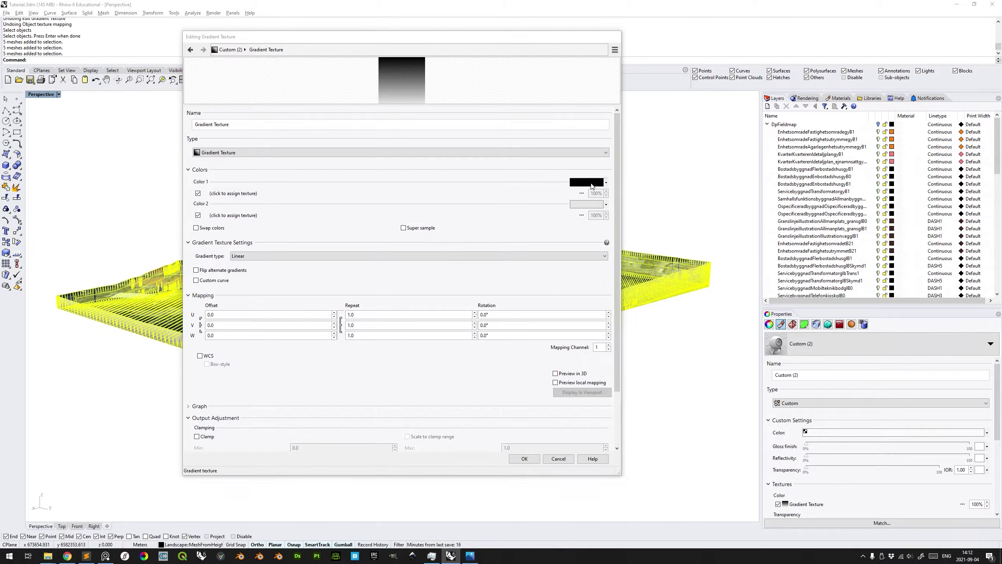
click(646, 302)
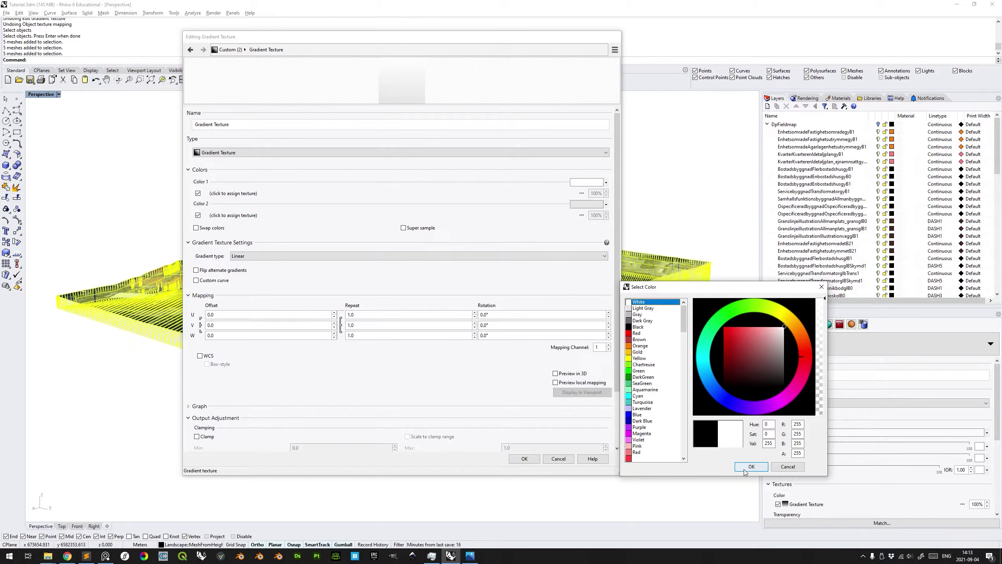
click(751, 466)
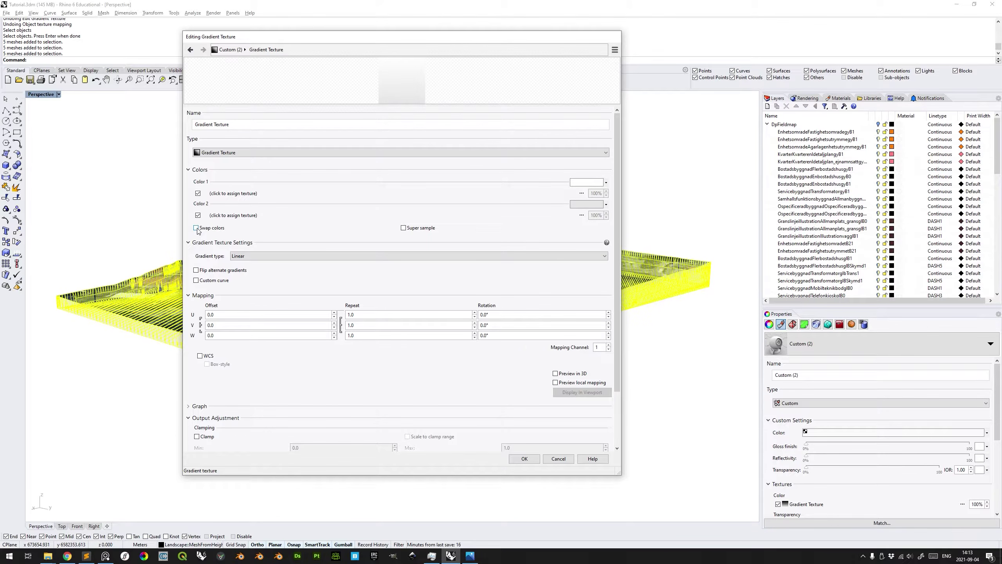
click(524, 459)
key(Escape)
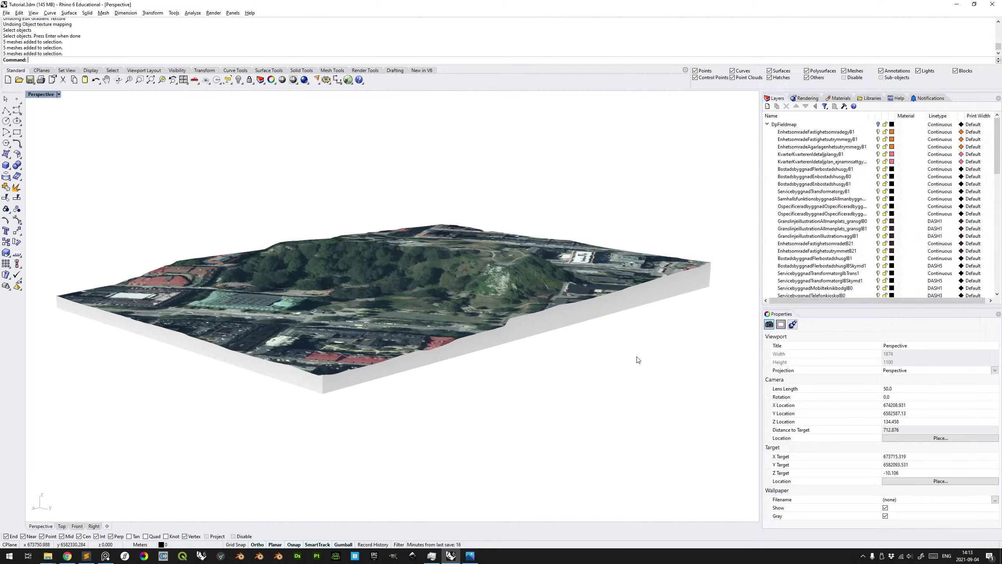
Set the base color of the terrain sides' Custom (2) material to a medium tan shade
click(628, 310)
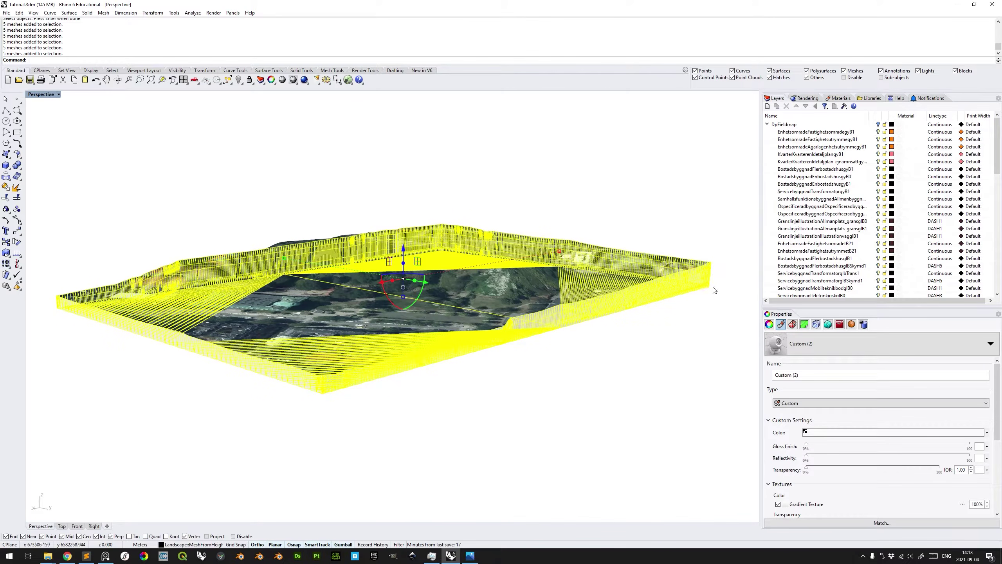
click(857, 434)
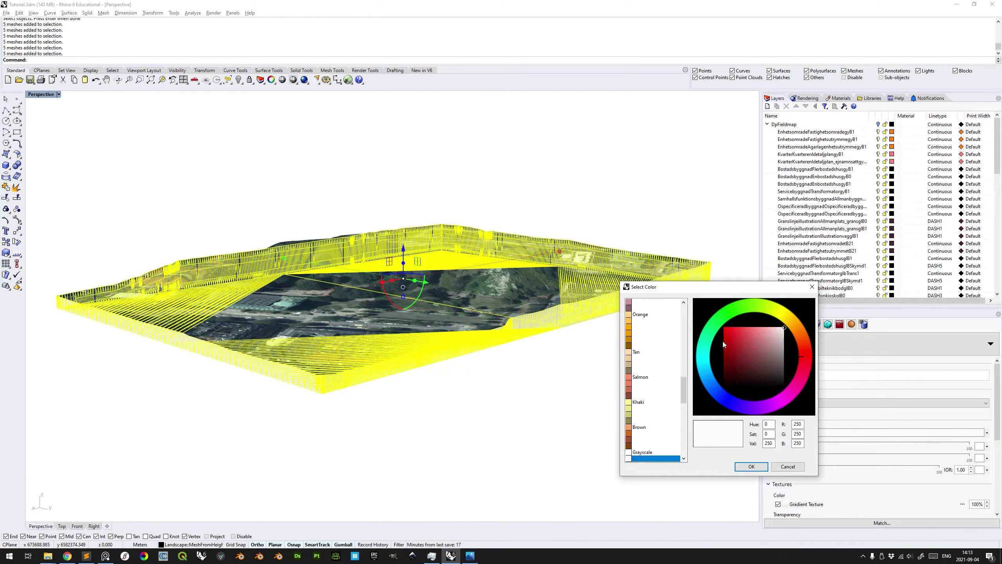
click(648, 364)
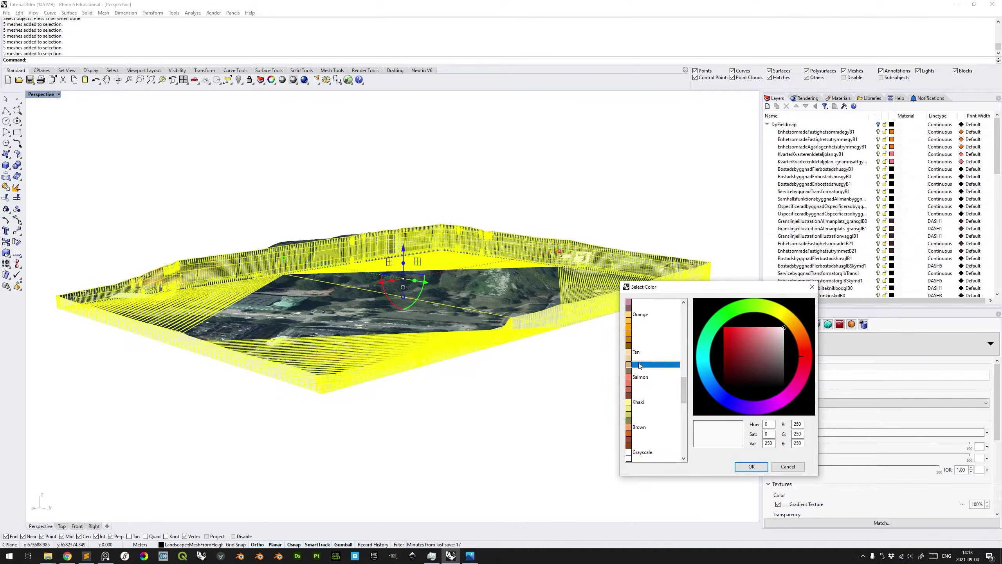
click(751, 466)
Reduce the gradient color texture's strength to 70% in the terrain sides' material
drag(996, 412, 1000, 427)
double_click(977, 409)
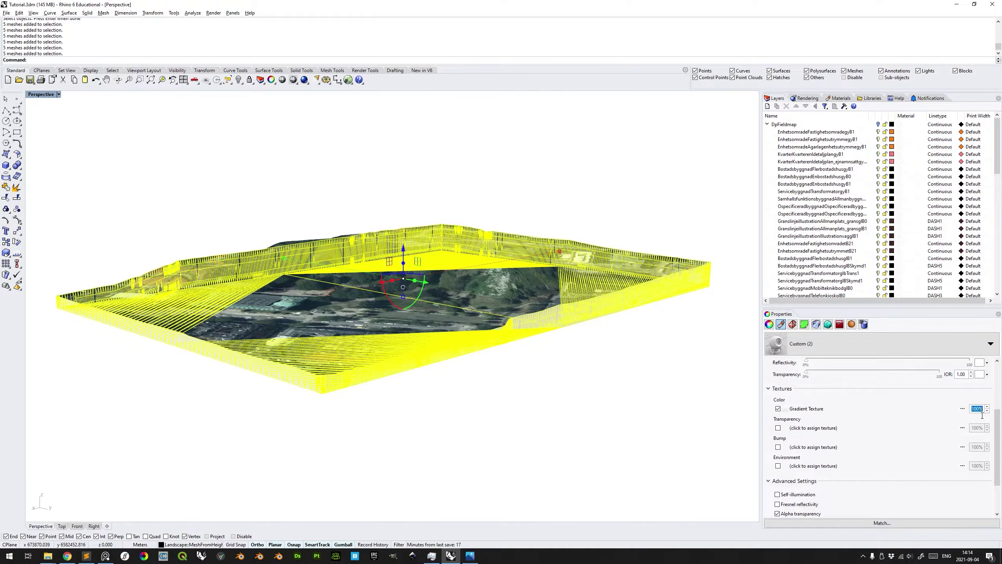
text(70)
click(632, 380)
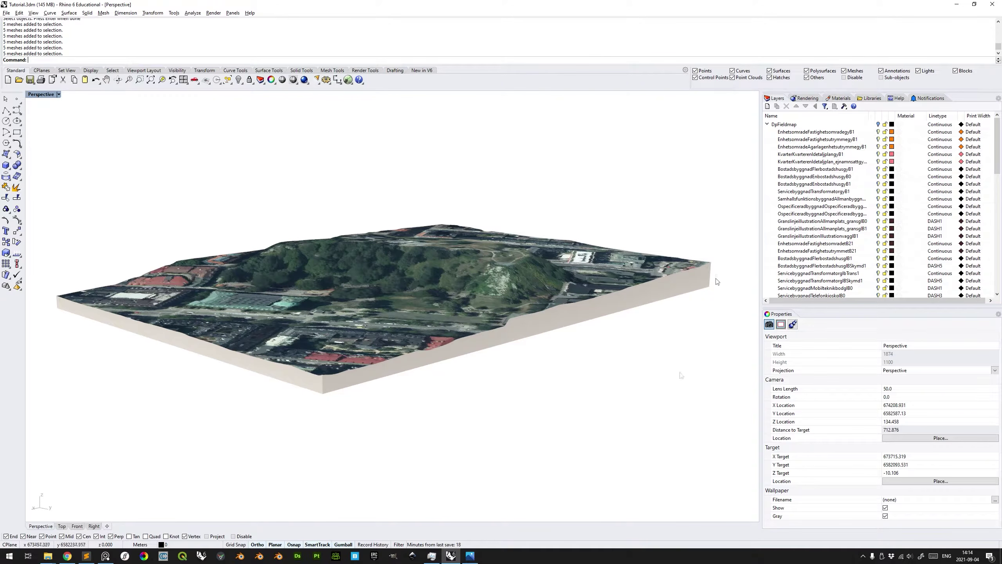
Assign a Noise Texture as the bump texture of the terrain sides' material
click(698, 292)
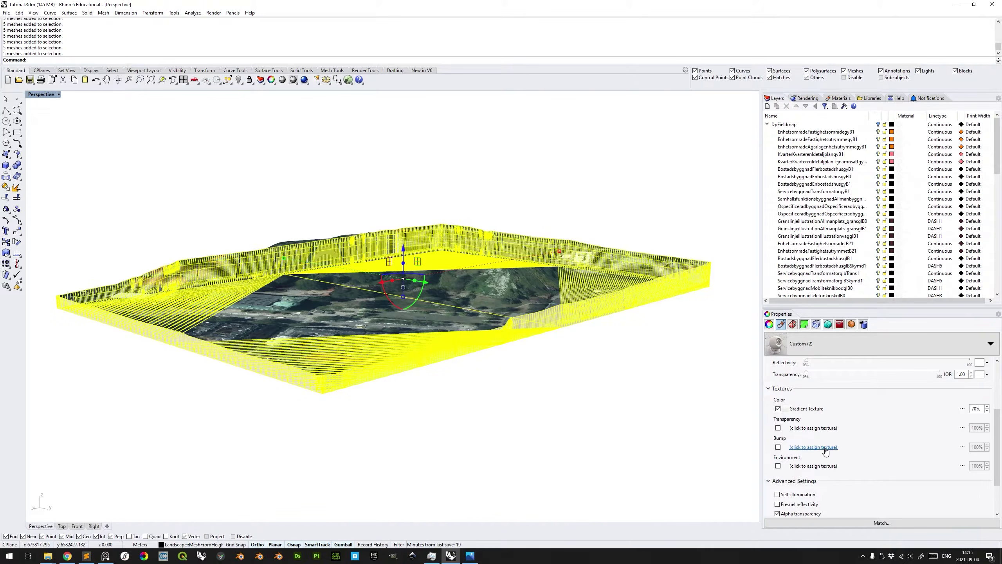
click(825, 449)
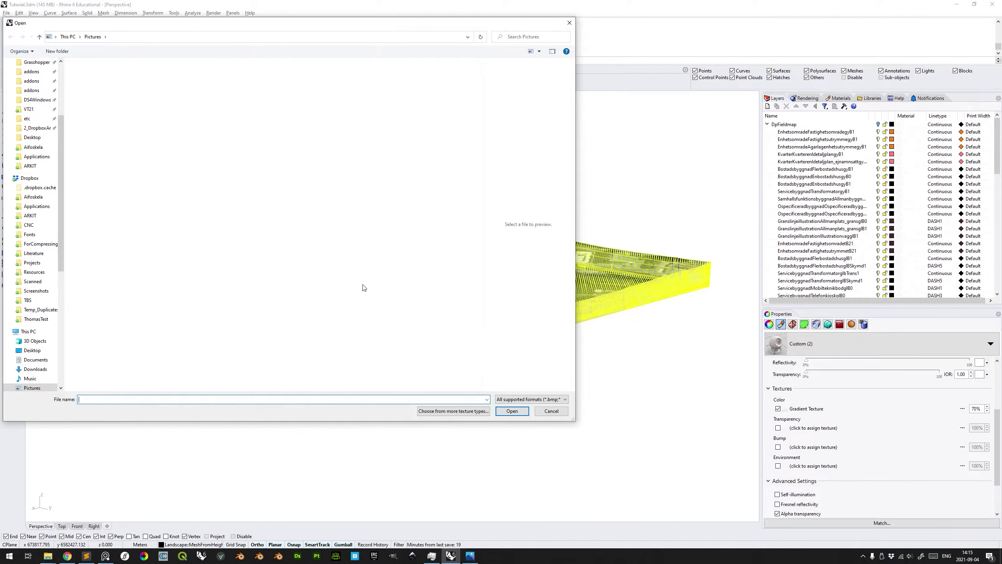
click(469, 412)
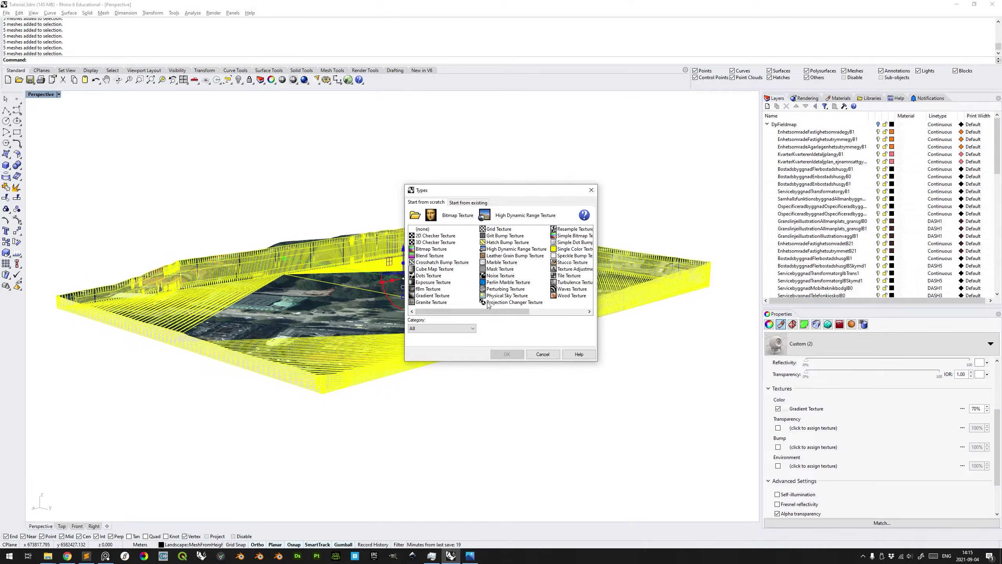
click(503, 276)
click(512, 354)
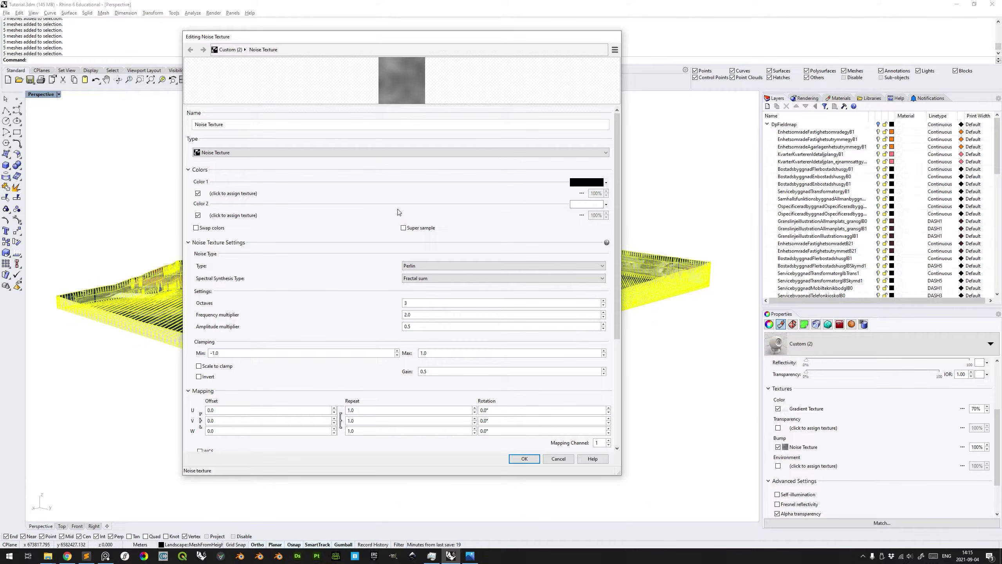
Set the bump noise texture's mapping repeat to 10 in U, V and W and inspect the terrain side up close
click(360, 413)
text(10)
key(Return)
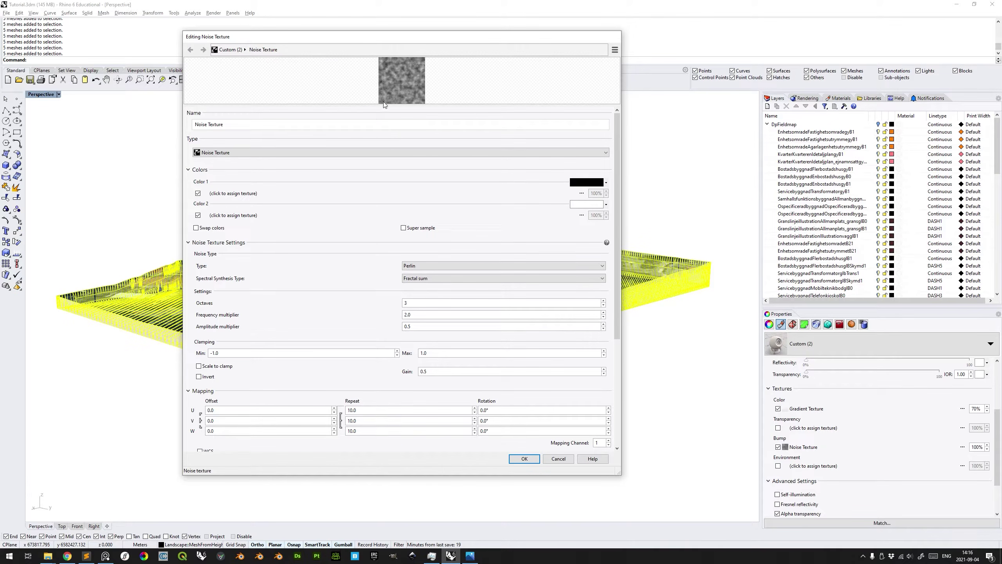
click(524, 459)
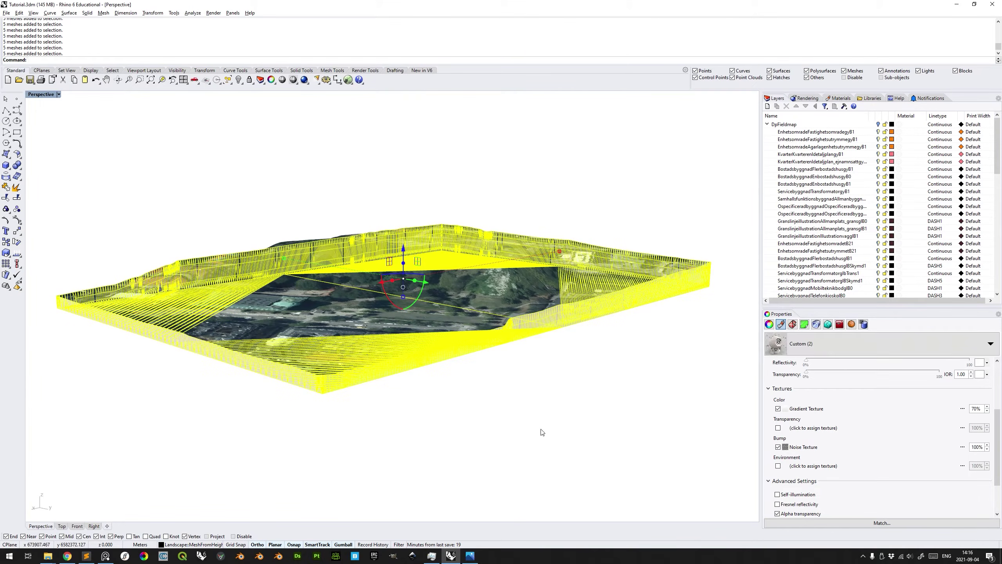
click(587, 362)
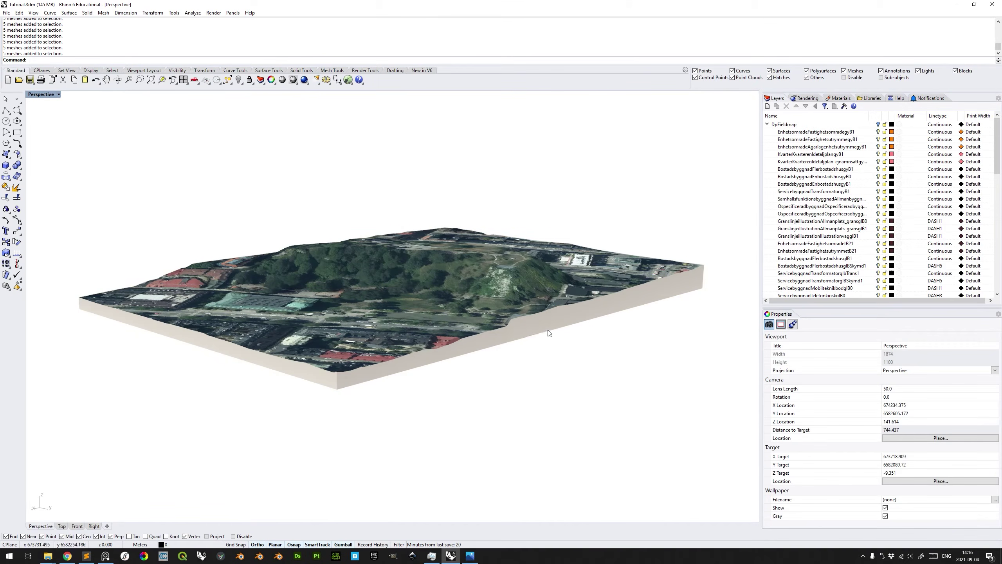
scroll(553, 335, up, 10)
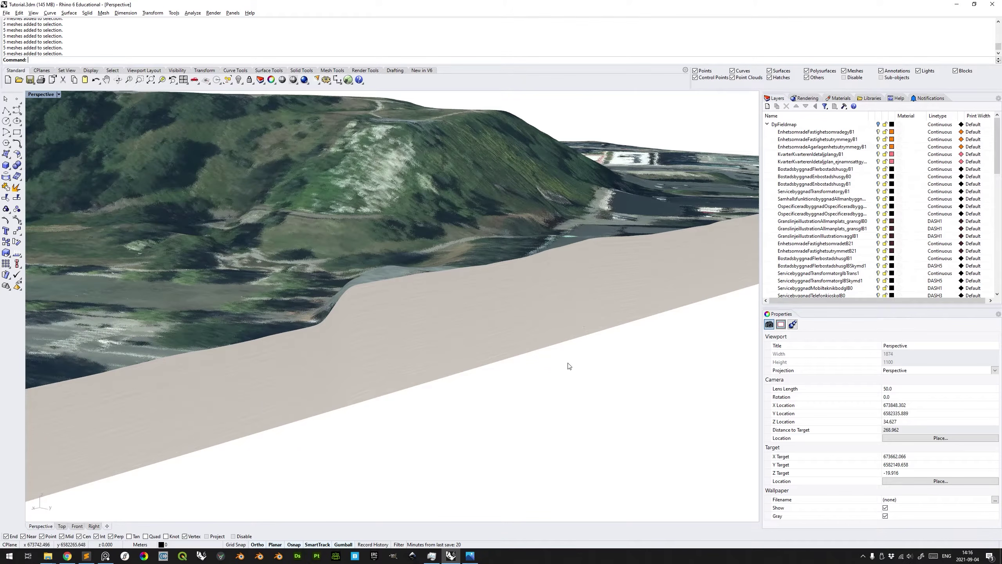
Unlink the bump noise texture's repeat values and set only the U repeat to 100
click(581, 306)
click(792, 324)
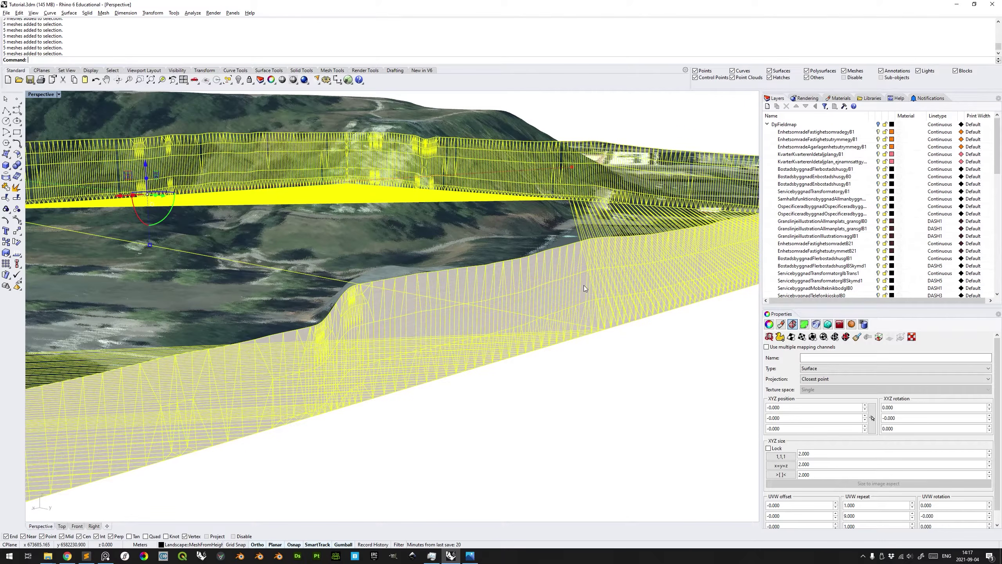
click(780, 324)
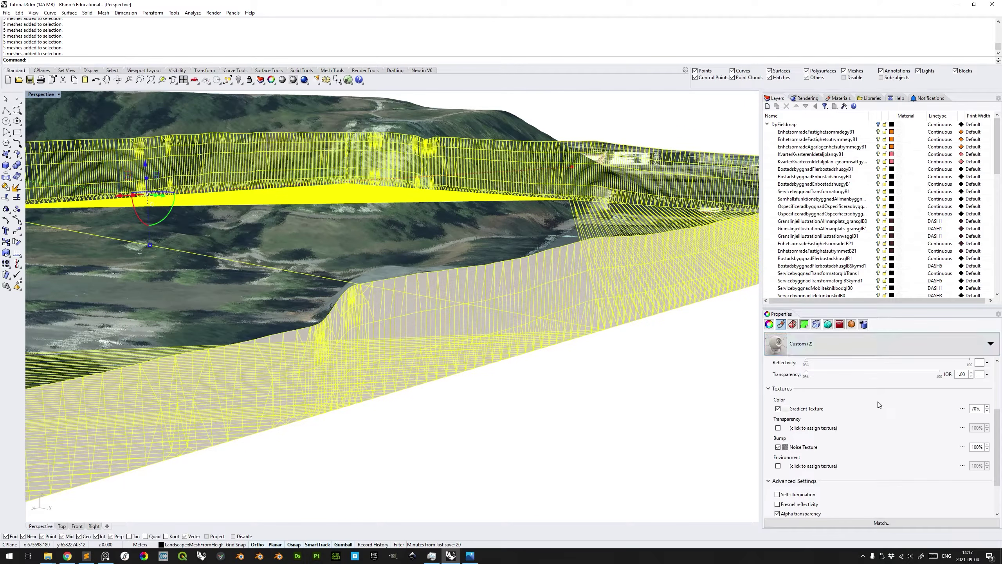
click(814, 449)
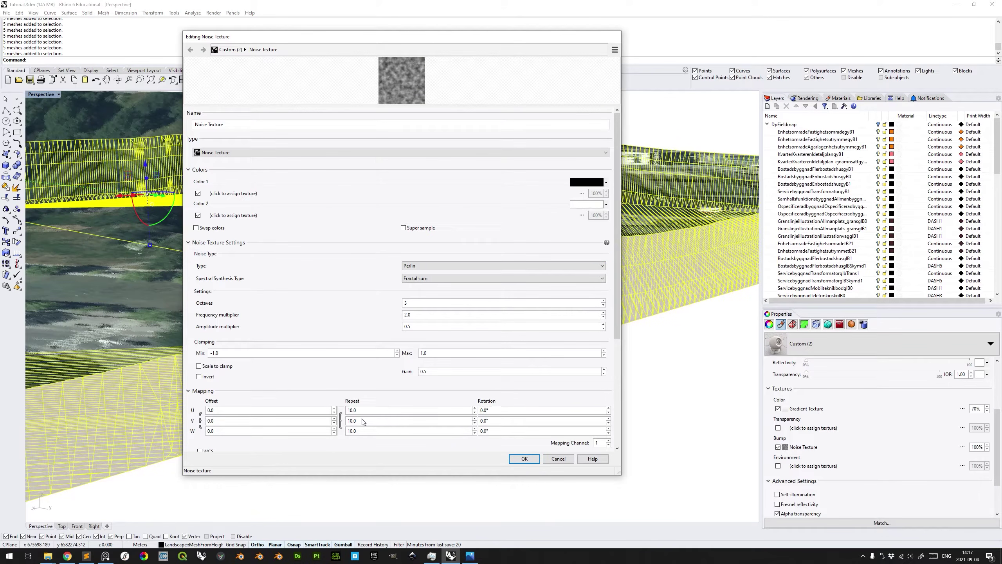
click(342, 422)
double_click(361, 412)
text(1)
key(Return)
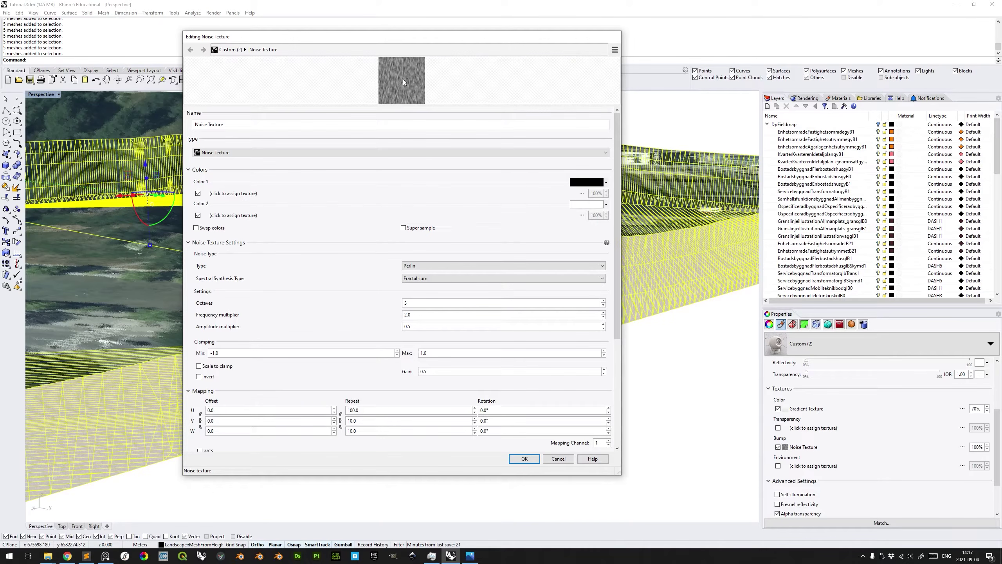
click(524, 458)
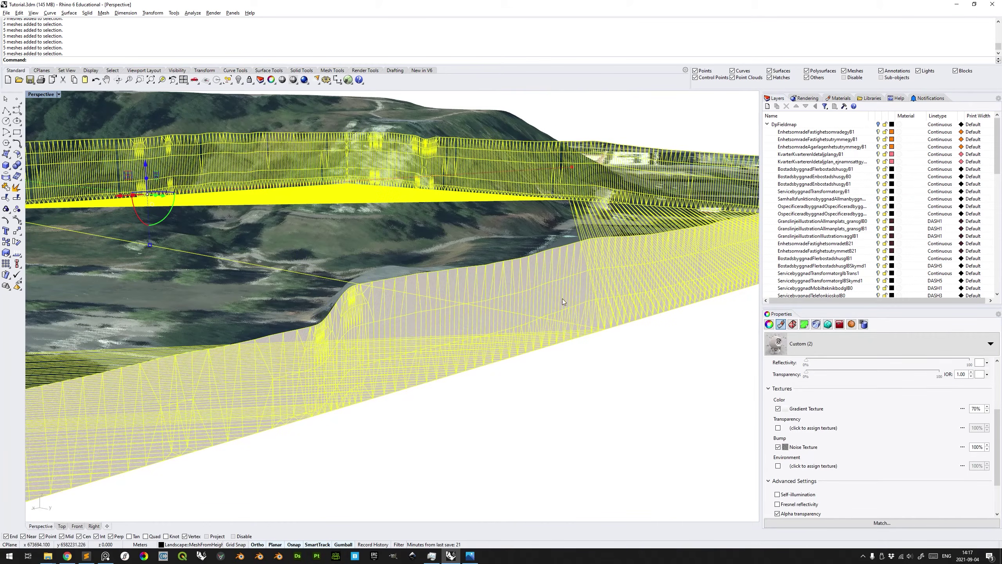
click(595, 357)
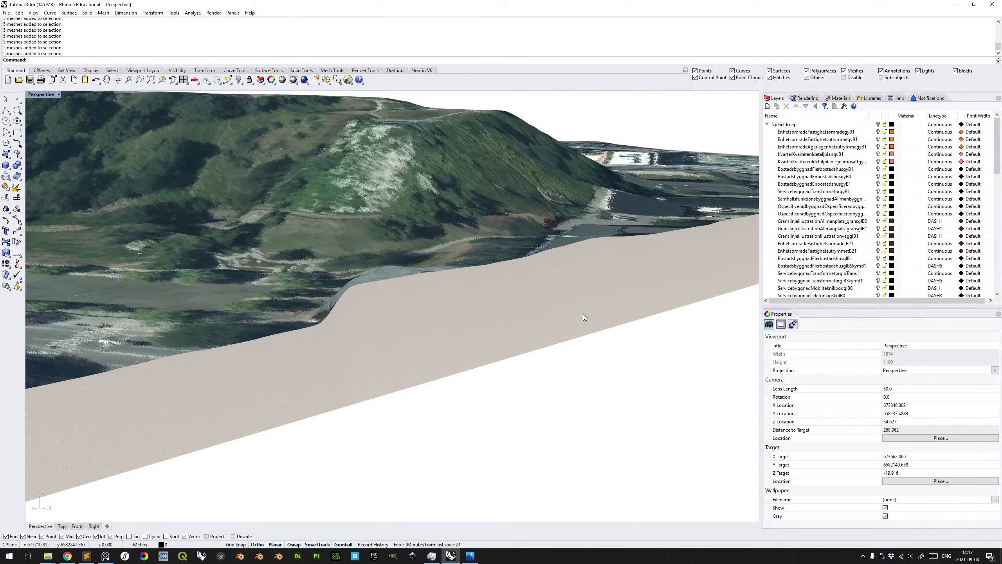
Reduce the noise bump texture's strength to 60% in the terrain sides' material
click(573, 312)
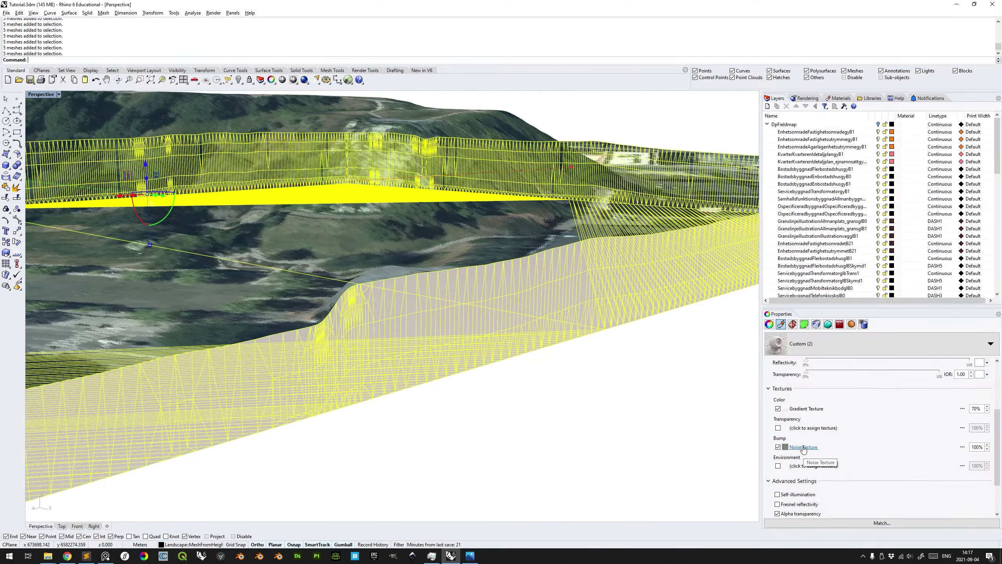
click(982, 451)
text(60)
key(Return)
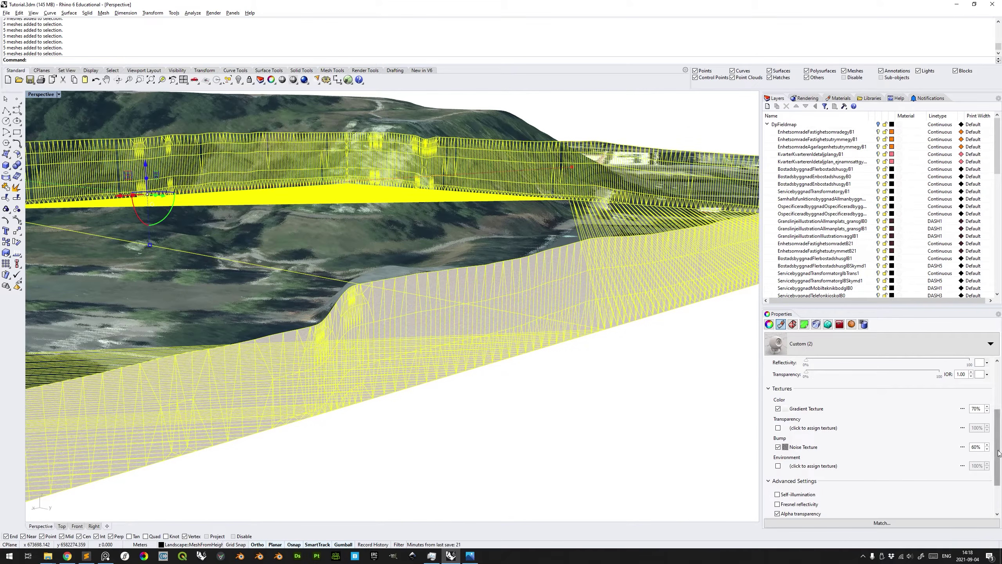
click(547, 357)
Render the Perspective view with the whole terrain model framed from a raised corner angle
shift+right_drag(546, 357, 620, 358)
mouse_move(491, 339)
shift+right_down()
mouse_move(549, 304)
mouse_move(599, 313)
mouse_move(465, 336)
mouse_move(482, 355)
shift+right_up()
scroll(413, 344, down, 5)
right_drag(414, 347, 480, 306)
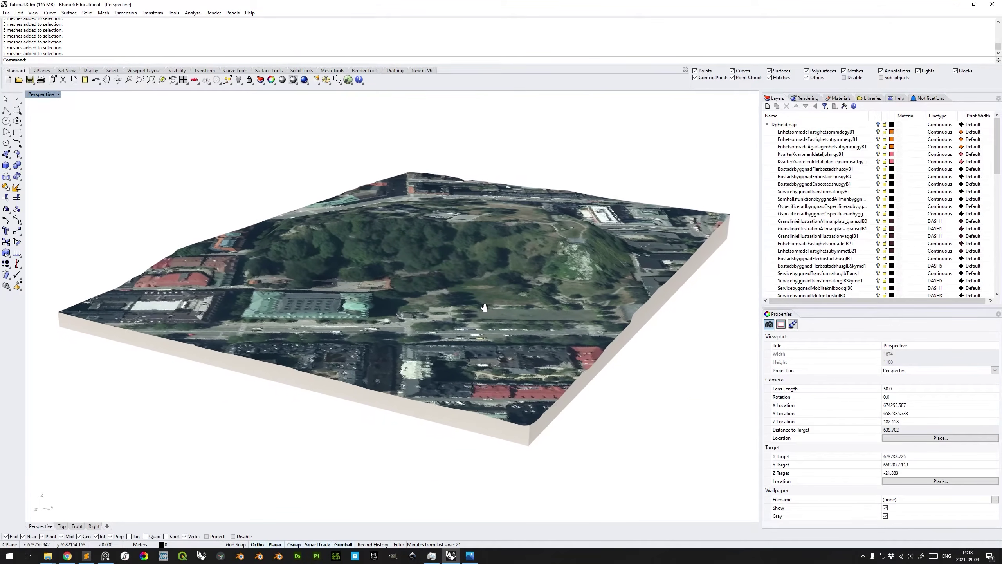
click(214, 13)
click(226, 38)
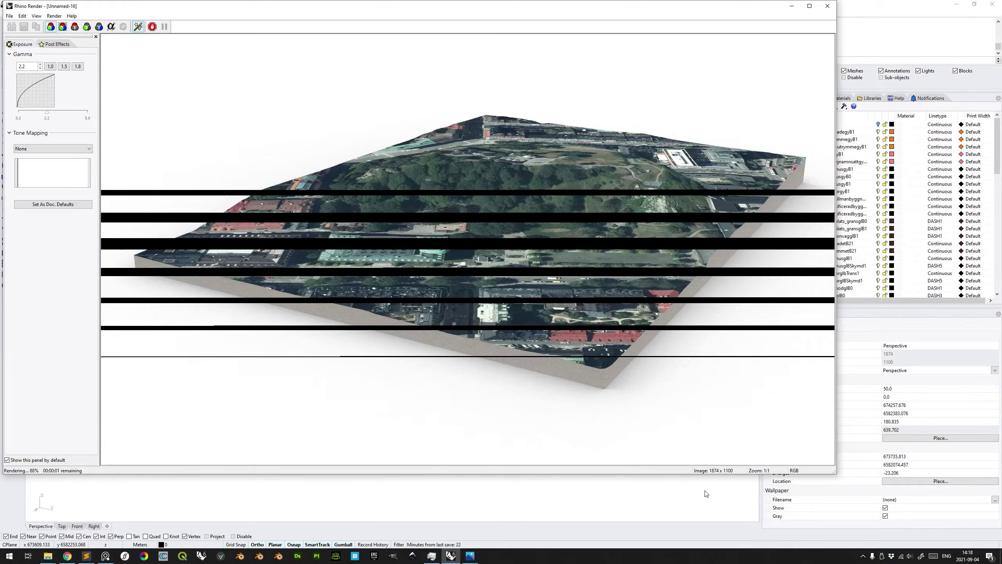